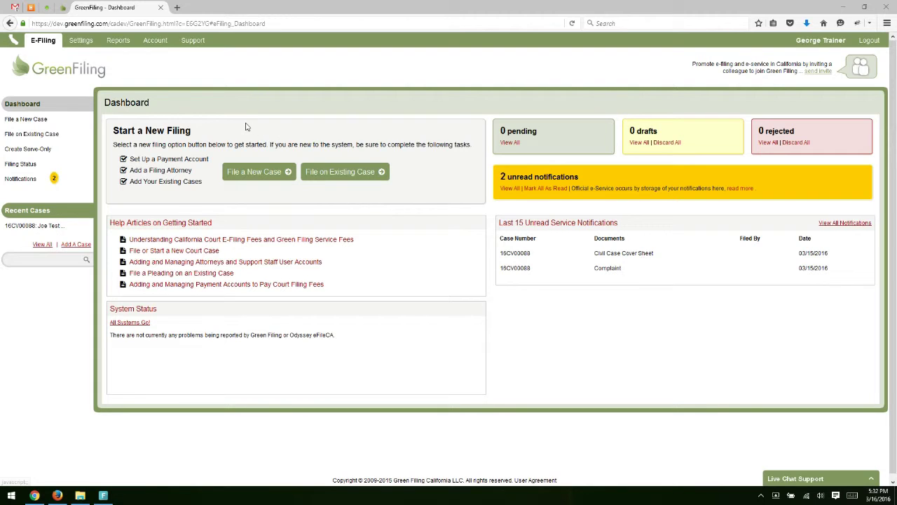
click(21, 164)
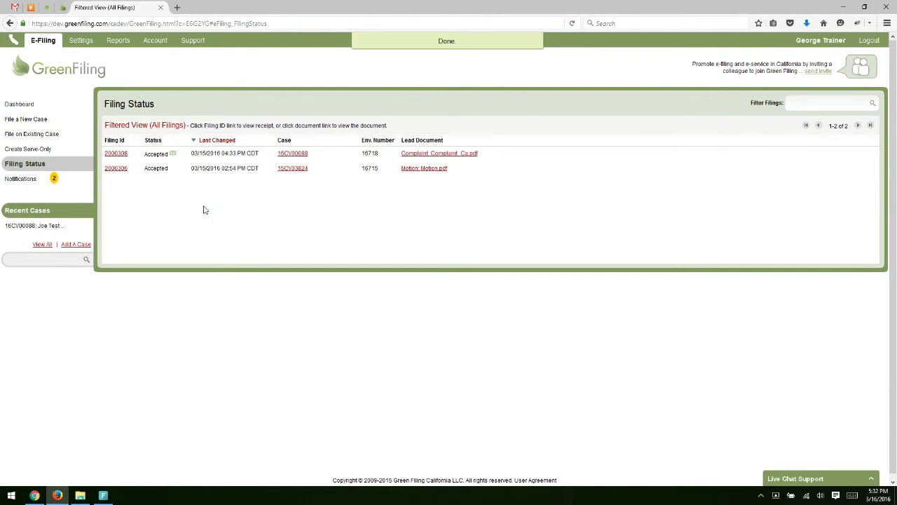
drag(147, 153, 225, 154)
click(229, 201)
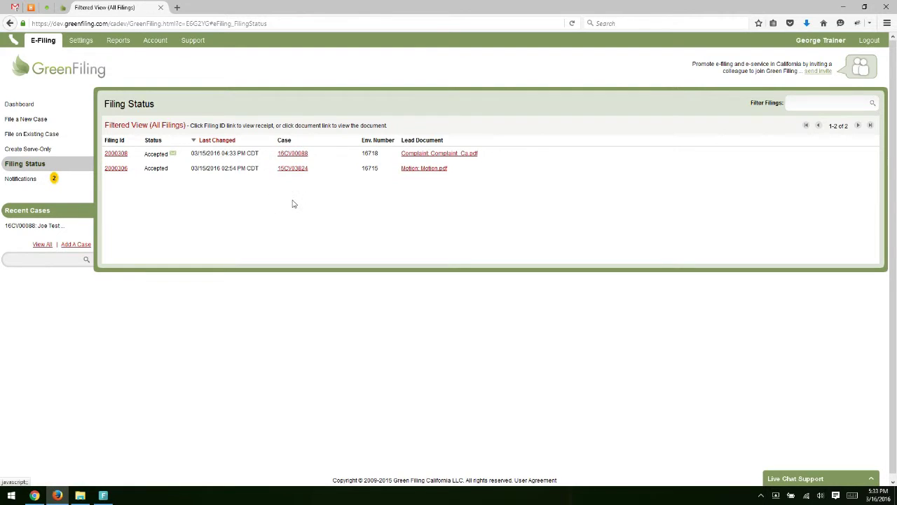
click(293, 158)
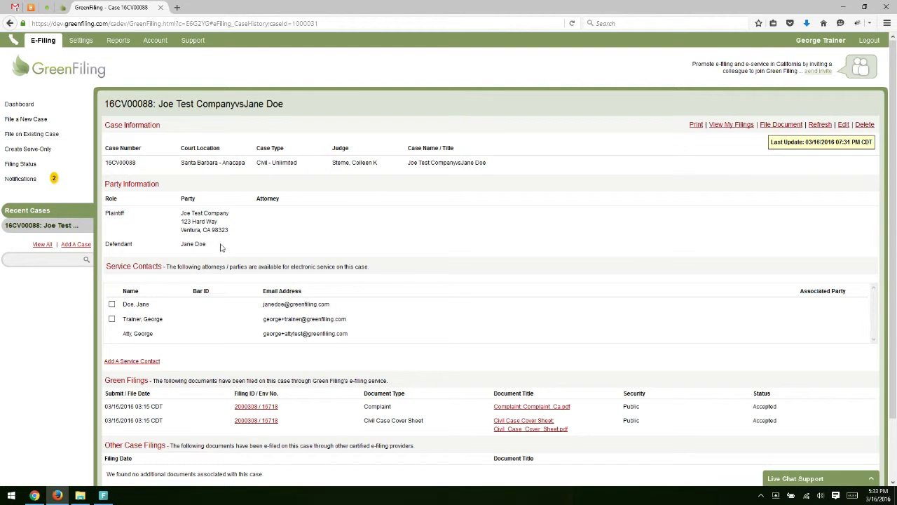
click(771, 128)
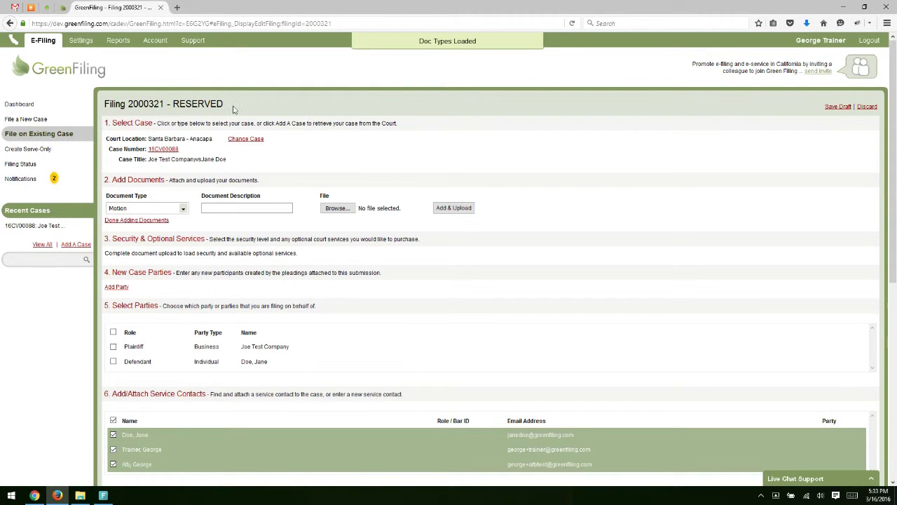
drag(105, 139, 257, 172)
click(260, 163)
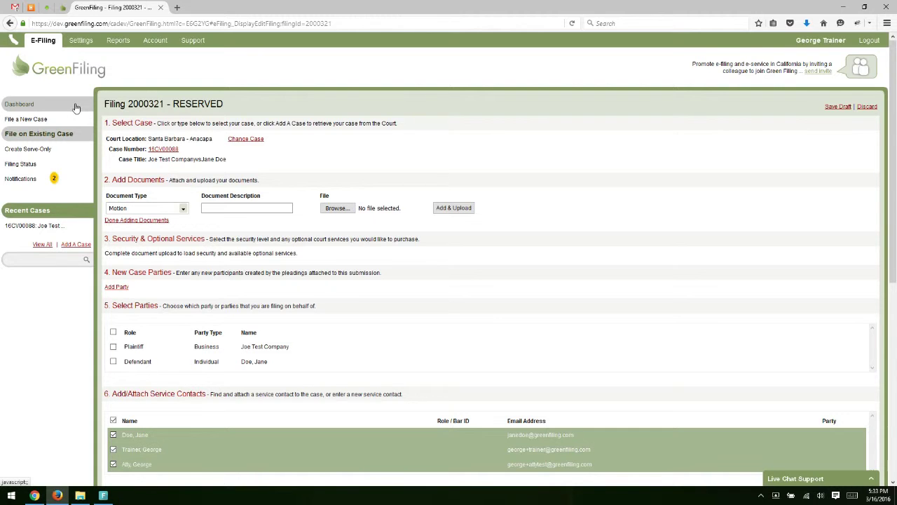
Step: From the Dashboard, start filing 2000322 on an existing case and show the Select Case list
click(76, 107)
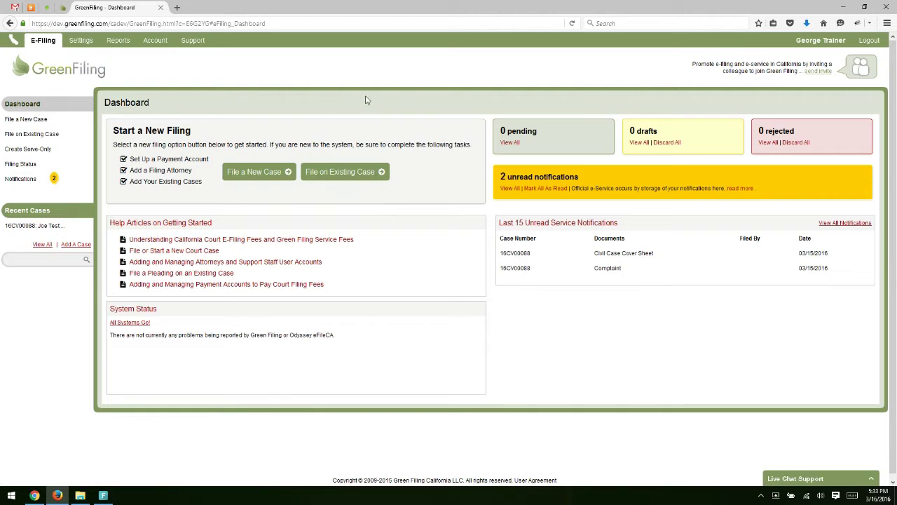
click(341, 175)
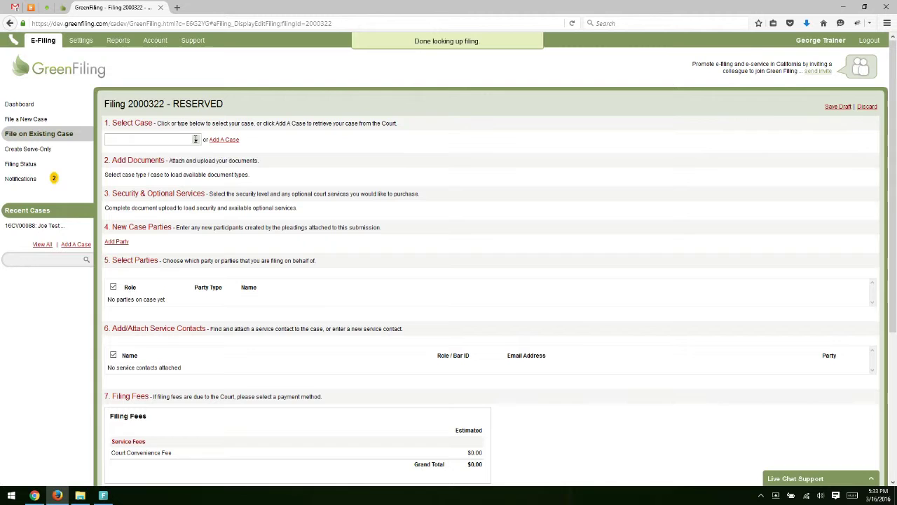
click(177, 140)
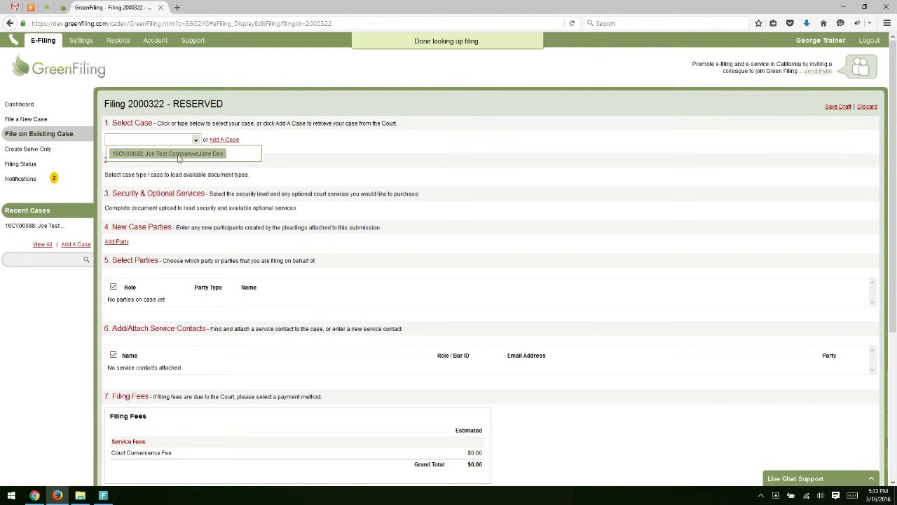
click(280, 140)
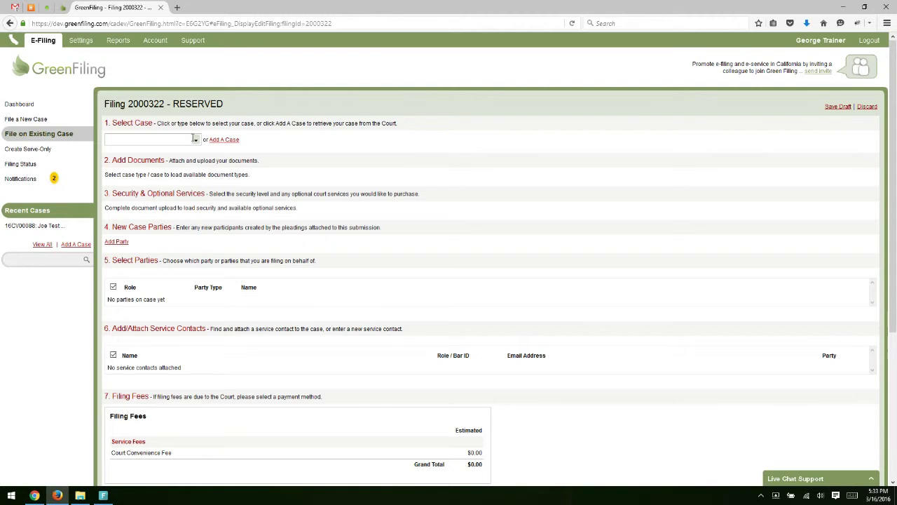
click(192, 139)
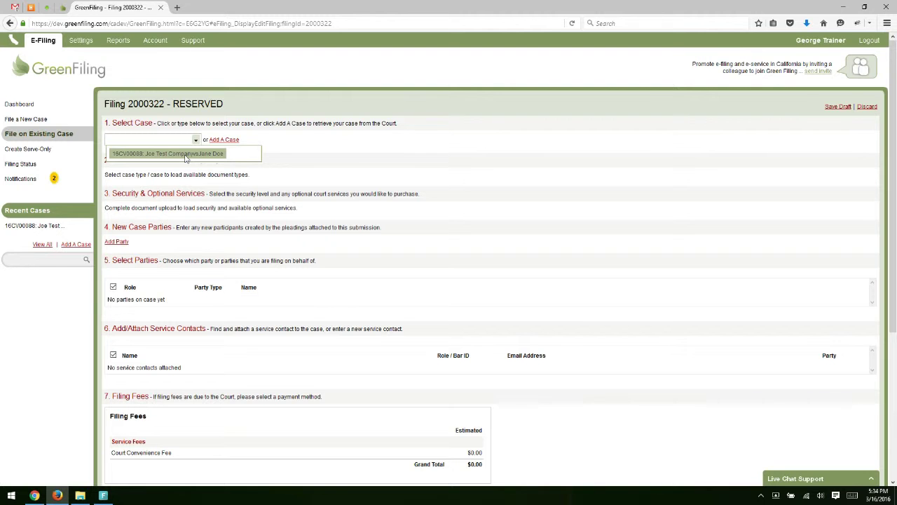
click(186, 154)
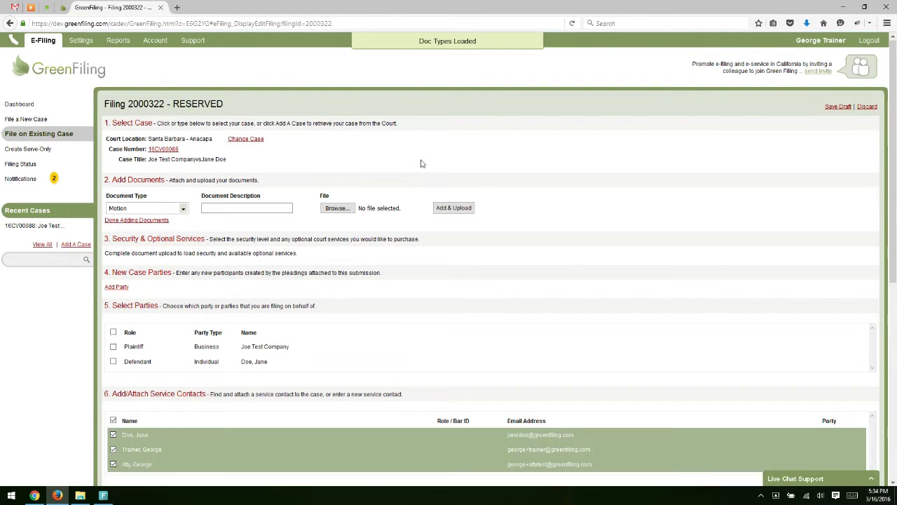
scroll(567, 176, down, 1)
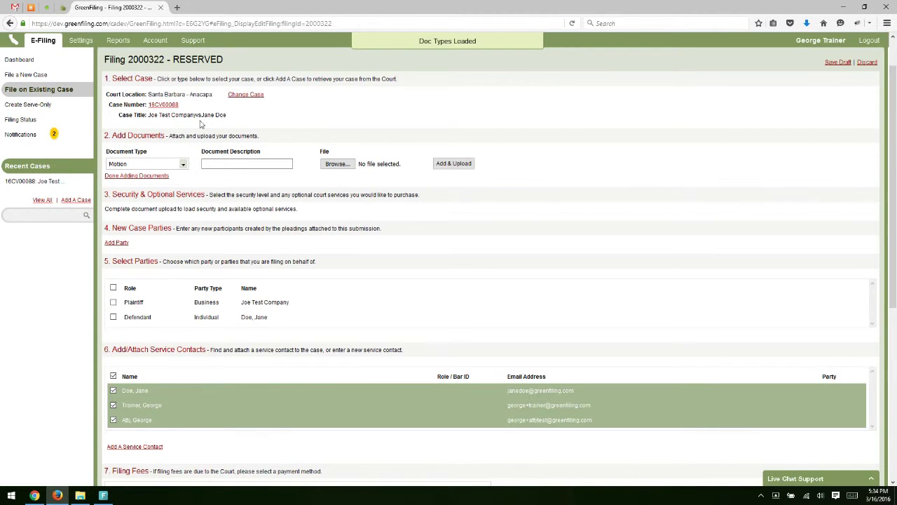
click(187, 161)
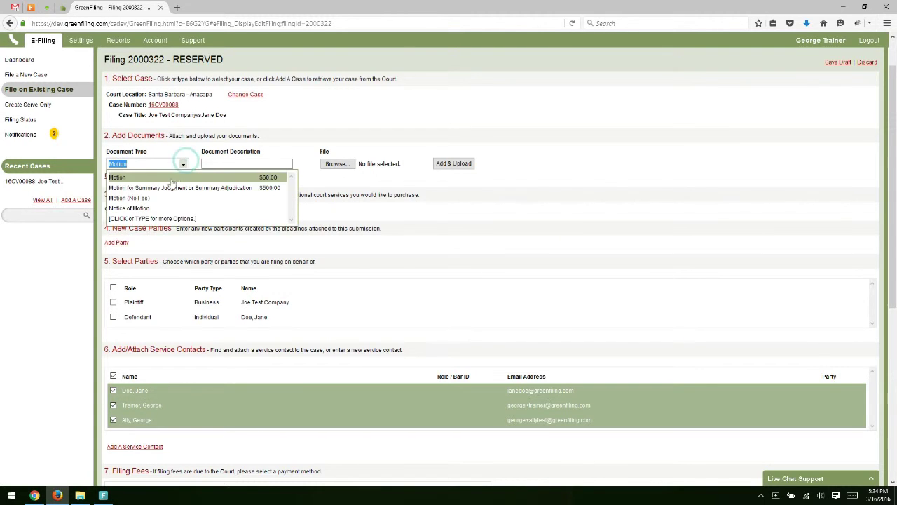
key(BackSpace)
scroll(183, 203, down, 8)
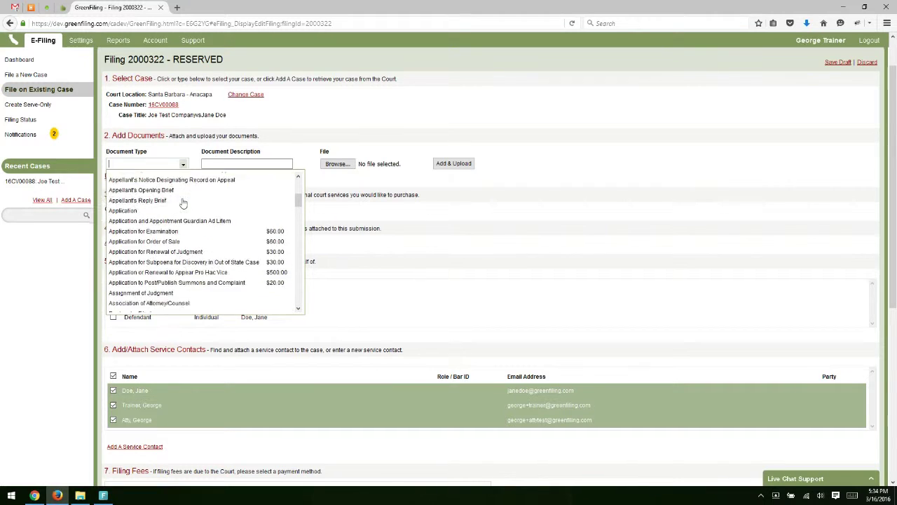
scroll(184, 203, up, 4)
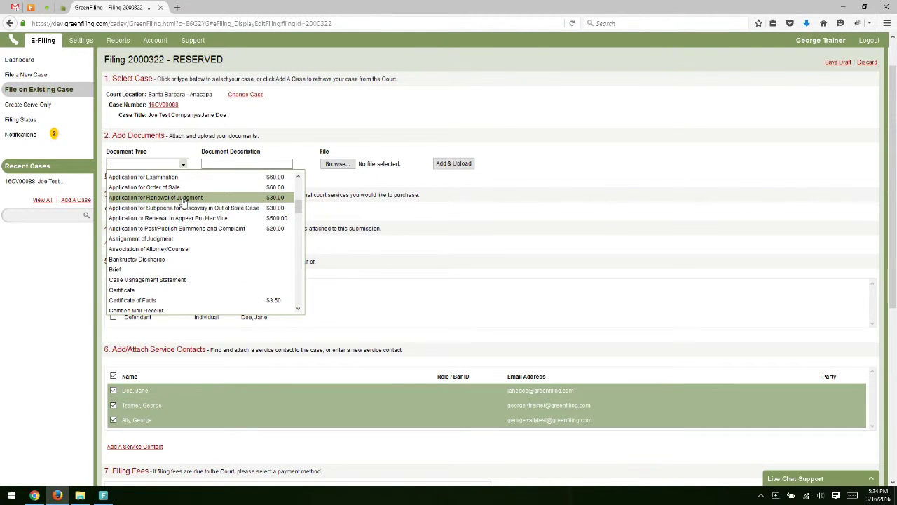
Step: Set the document type to Motion with the description 'Motion to Continue'
text(Motion)
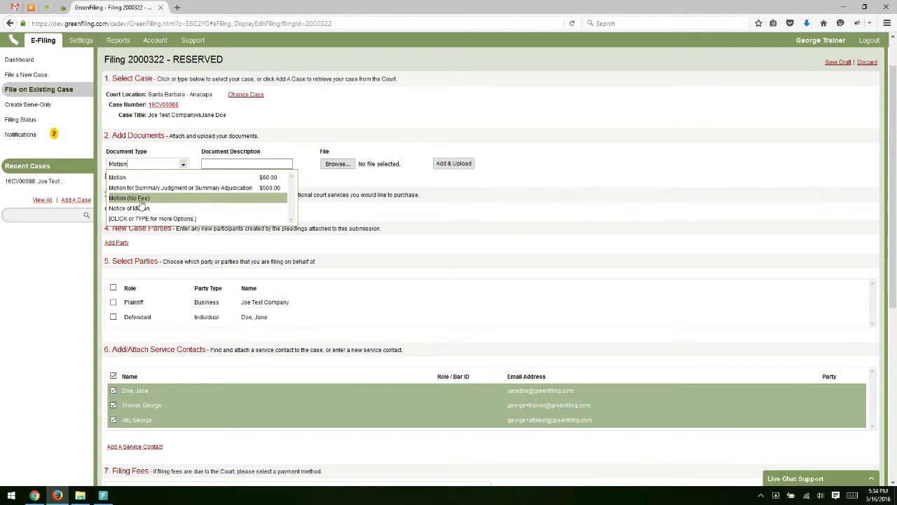
click(160, 177)
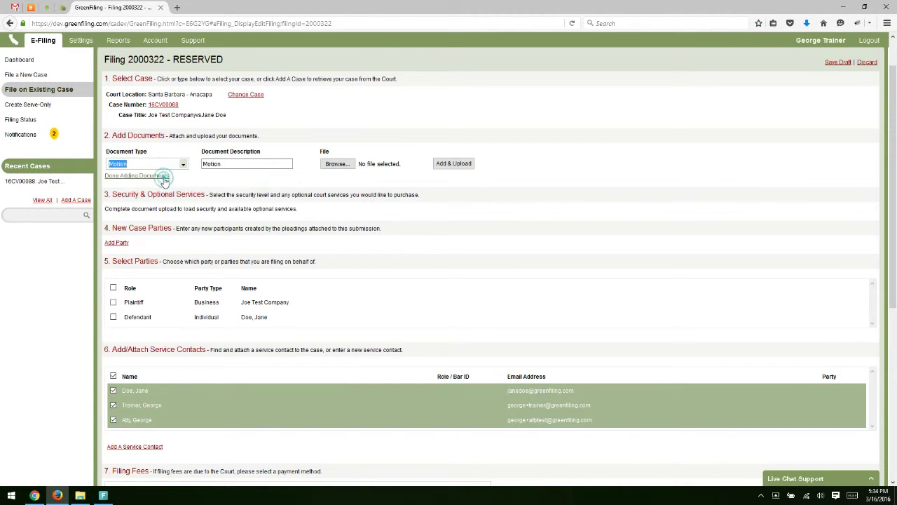
click(234, 163)
text(to )
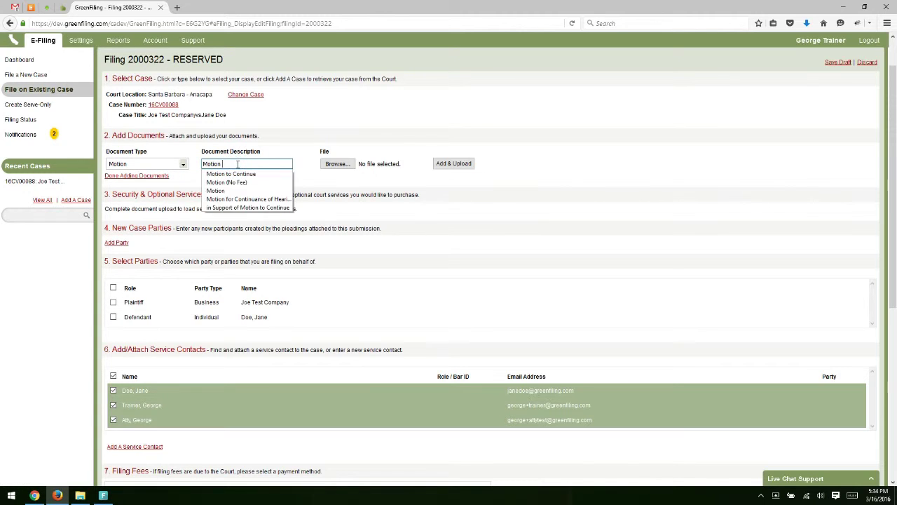
text(Contin)
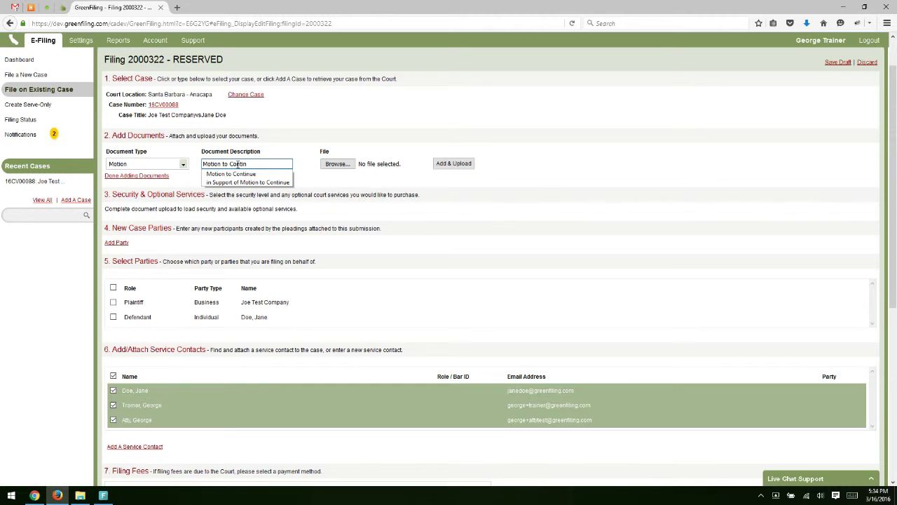
text(ue)
click(293, 148)
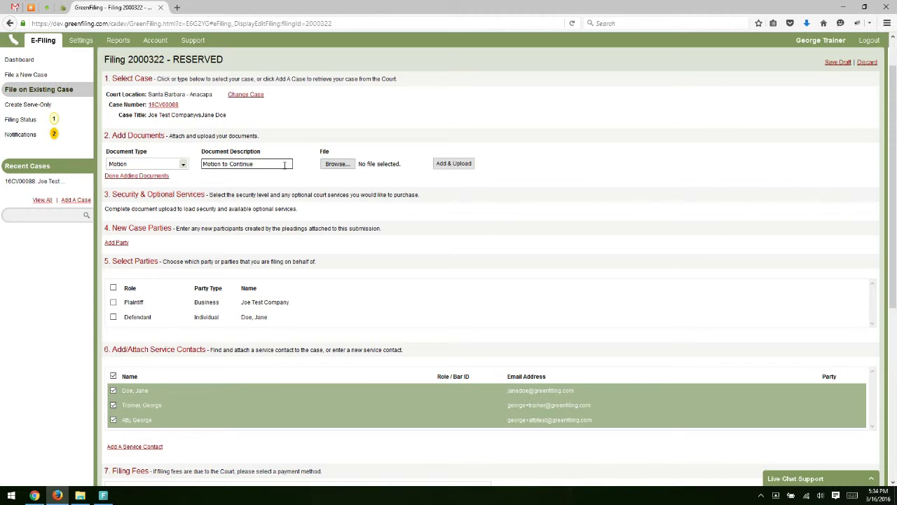
Step: Attach and upload Motion-Ca.docx as the Motion to Continue document
click(337, 163)
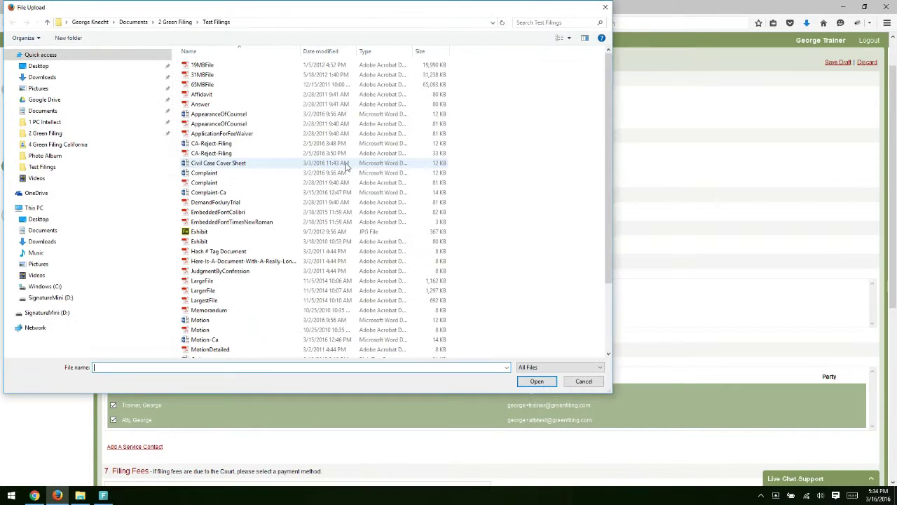
click(294, 193)
scroll(291, 200, down, 3)
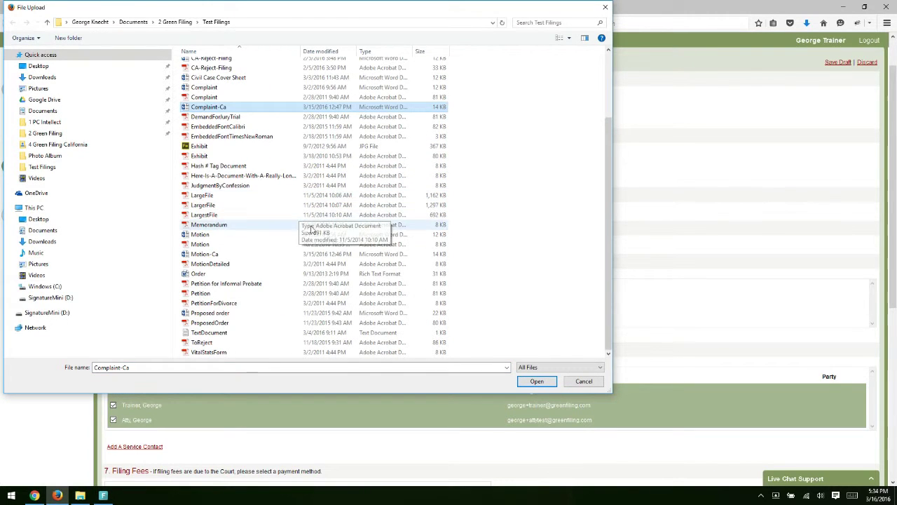
click(206, 257)
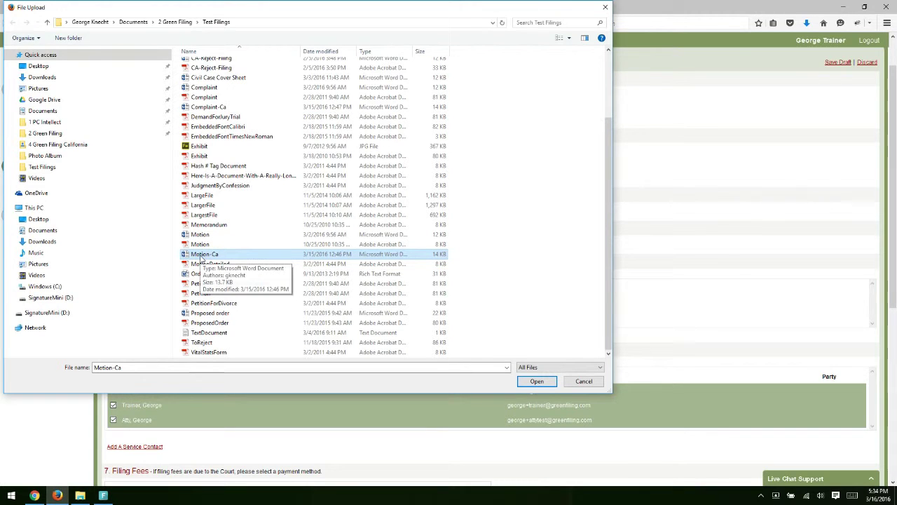
double_click(202, 256)
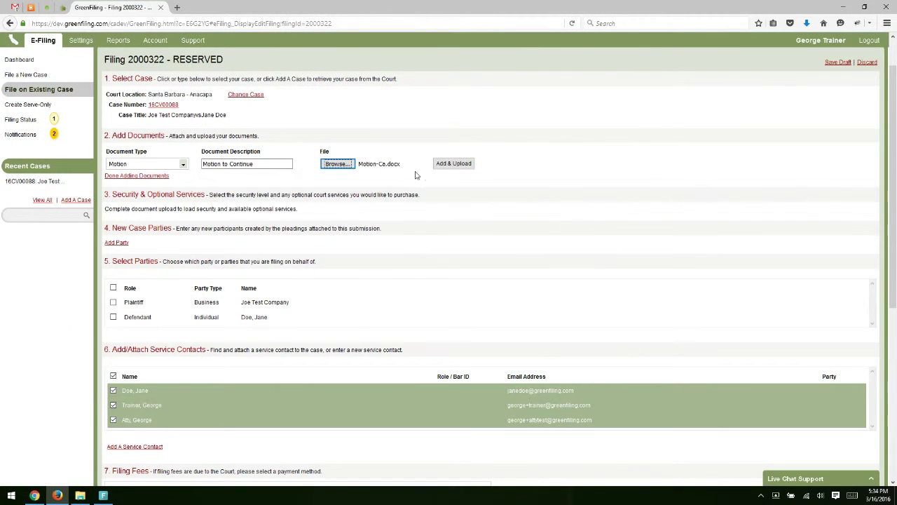
click(454, 164)
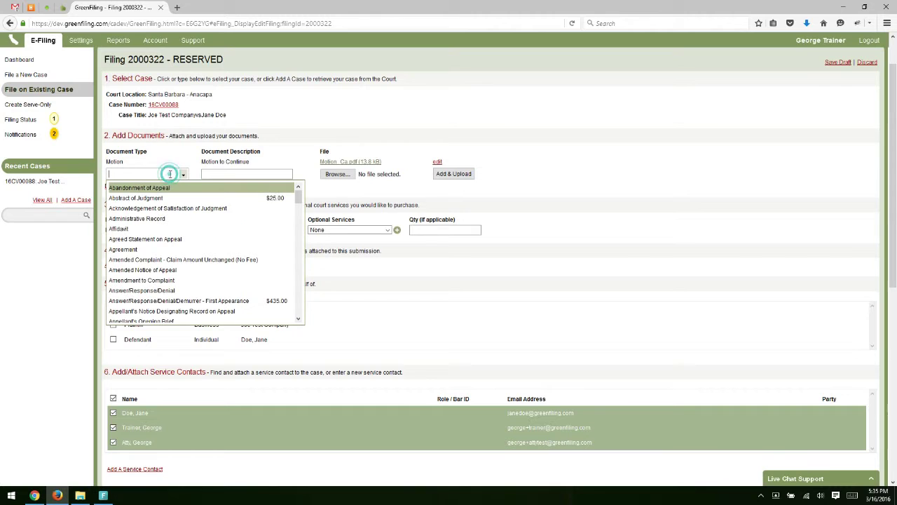
Step: Add a Proposed Order document described 'Proposed Order to Continue'
text(Propo)
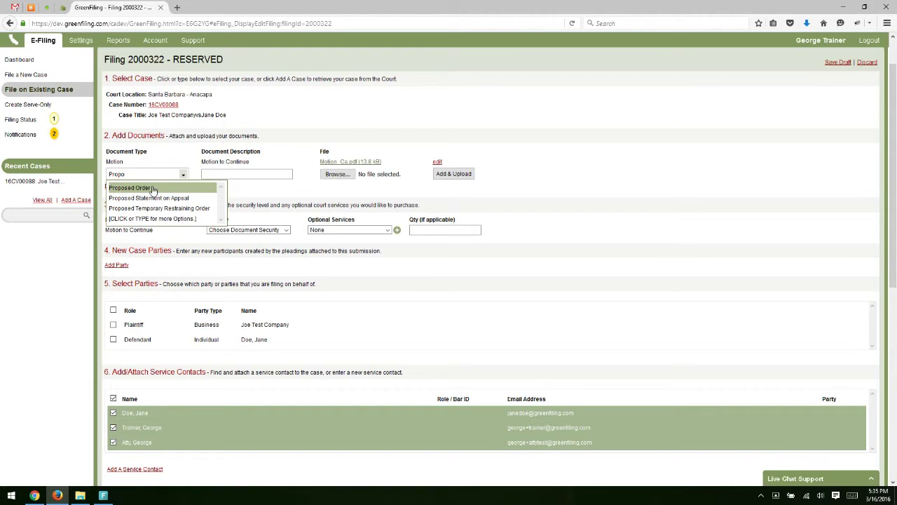
click(152, 188)
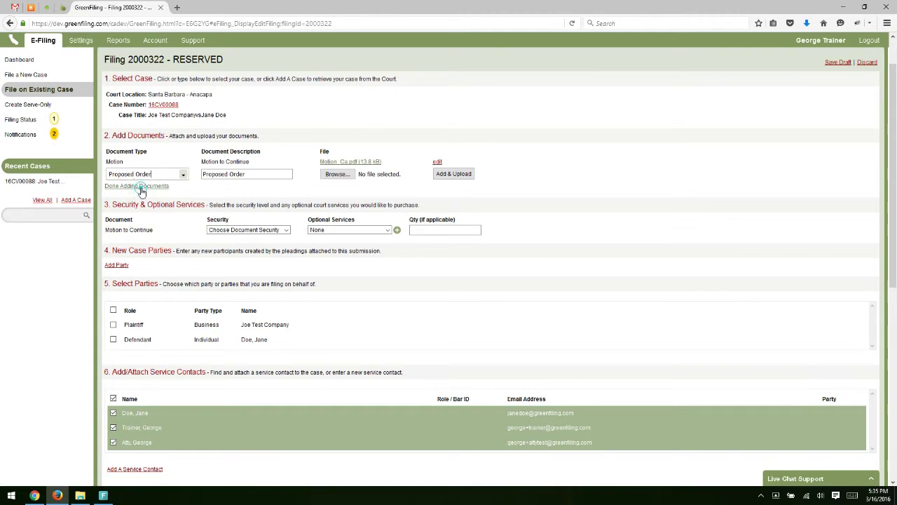
click(257, 174)
text(to )
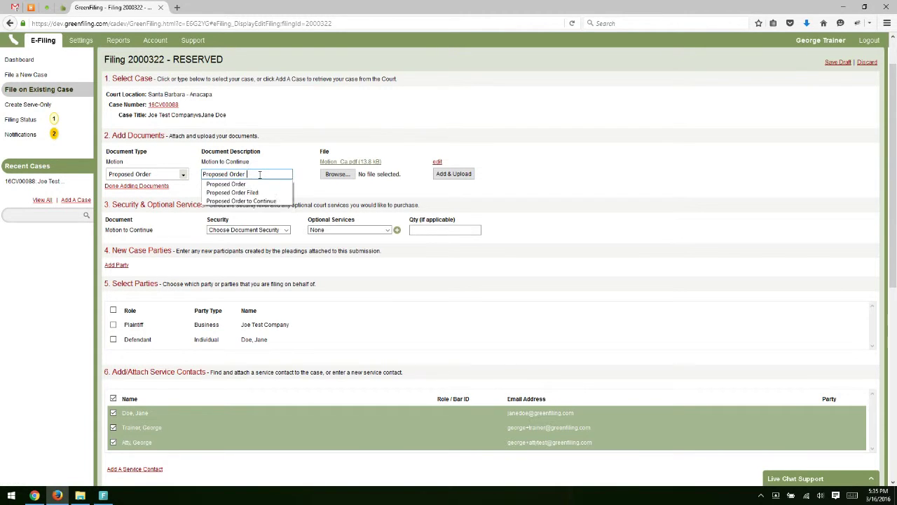
text(Conti)
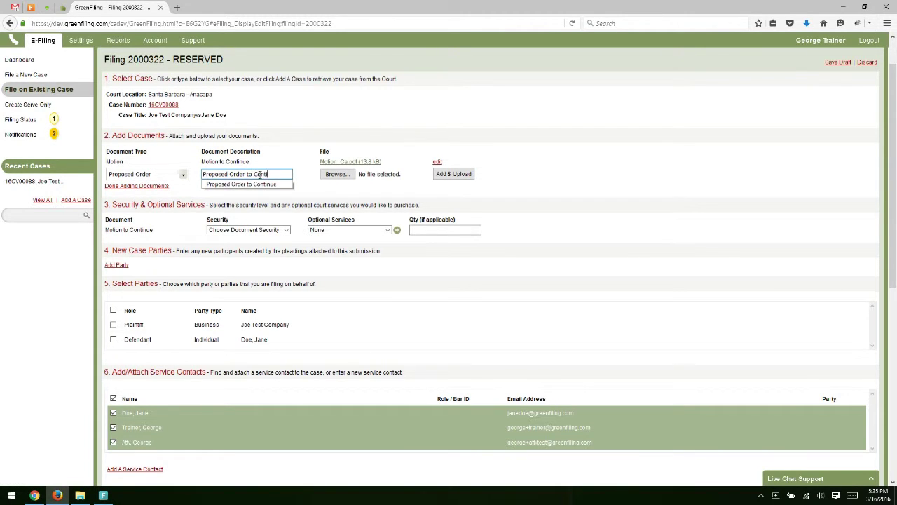
text(nue)
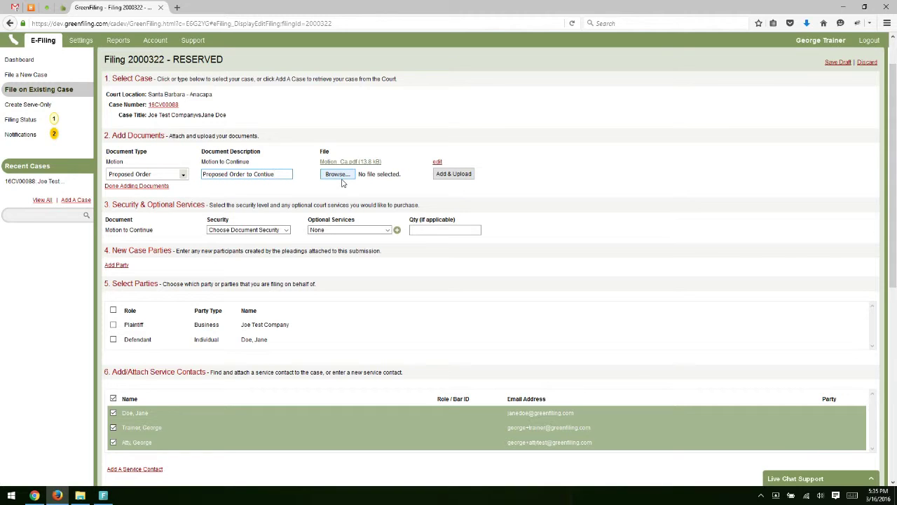
key(BackSpace)
key(BackSpace)
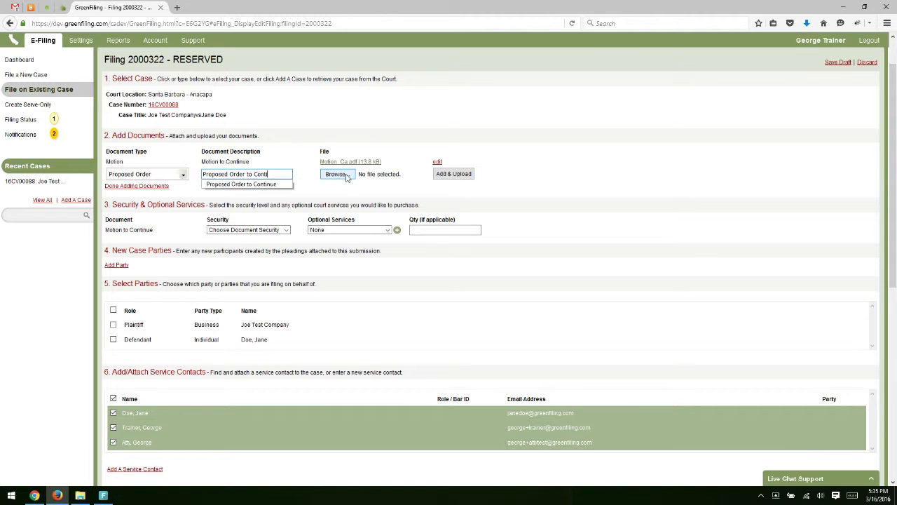
Step: Upload the Proposed order file for it and finish adding documents
click(336, 174)
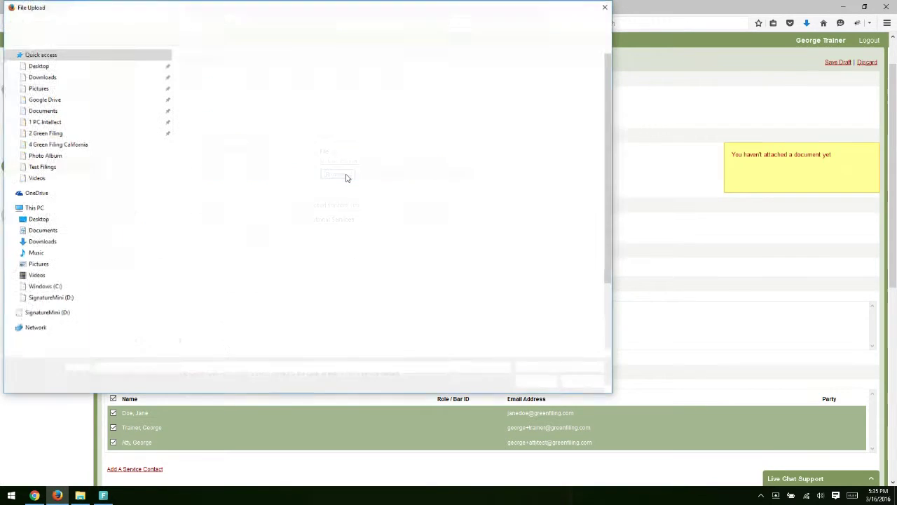
scroll(251, 194, down, 3)
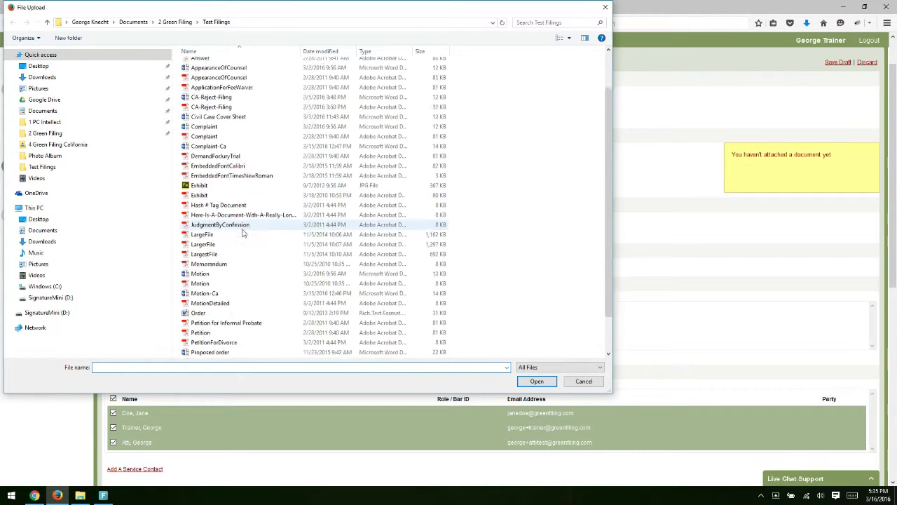
double_click(214, 313)
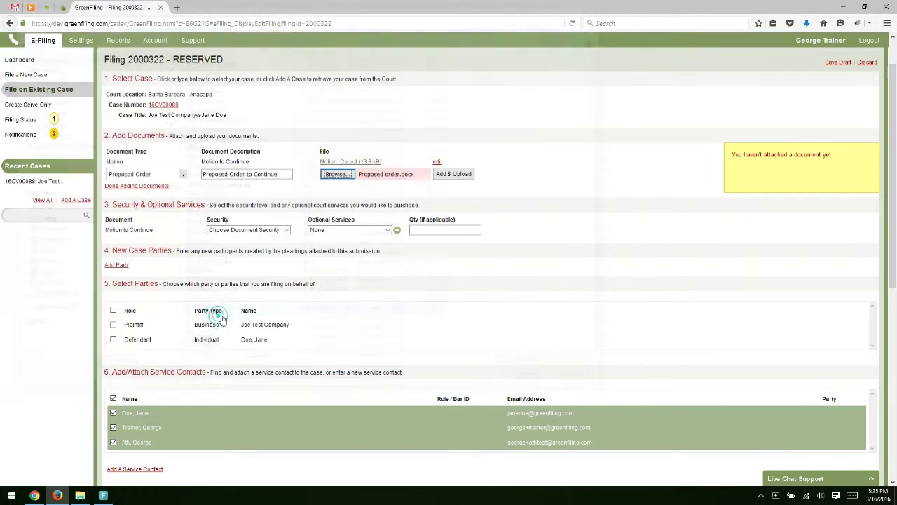
click(452, 174)
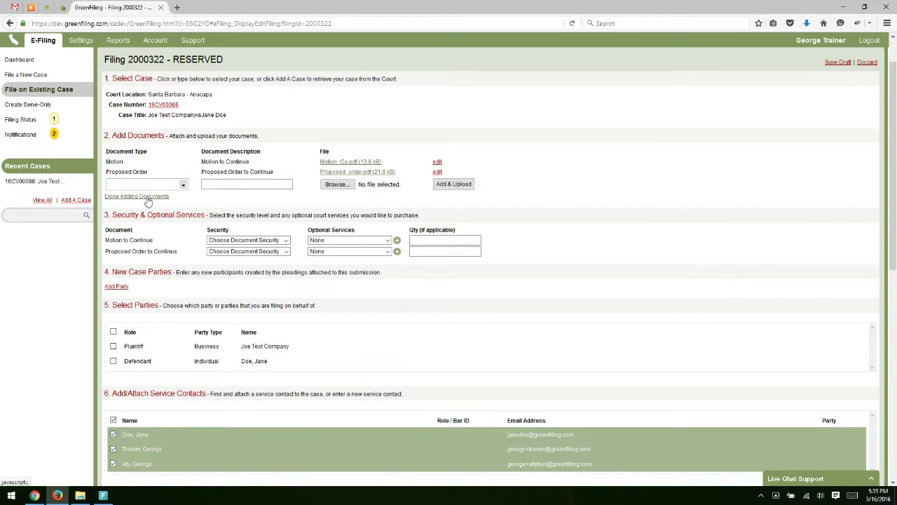
click(147, 201)
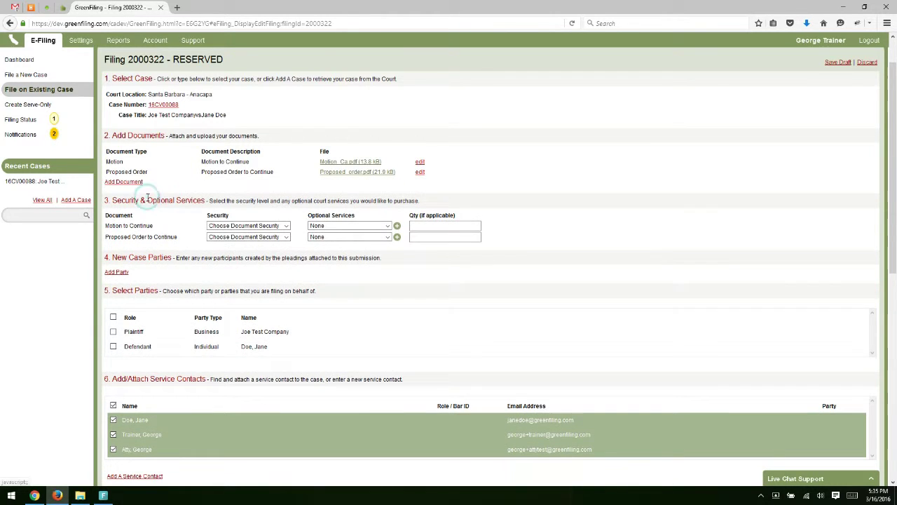
Step: Set security to Public for both the Motion and the Proposed Order to Continue
scroll(168, 226, down, 1)
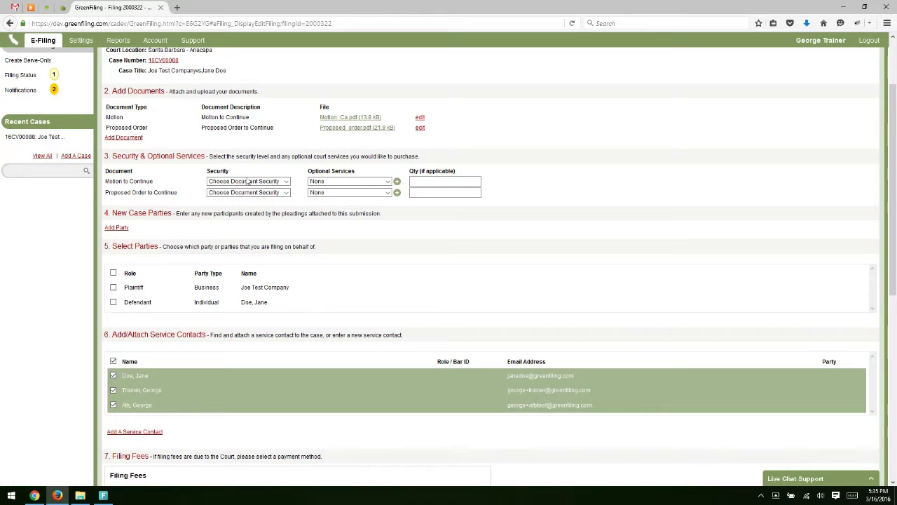
click(247, 180)
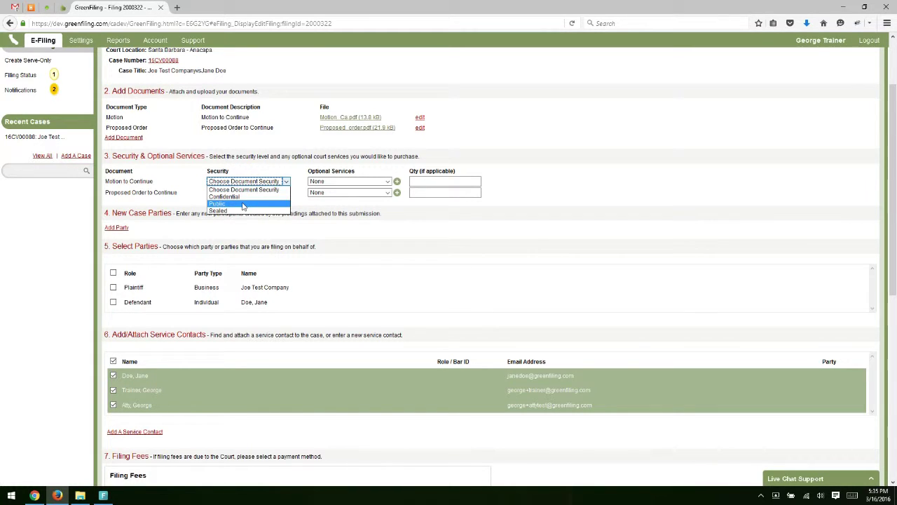
click(243, 205)
click(244, 192)
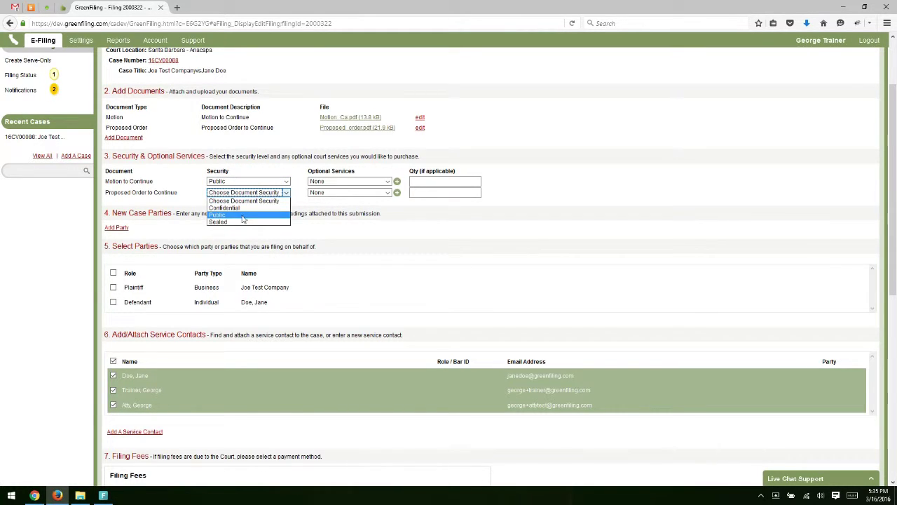
click(243, 218)
Step: Leave the Motion to Continue's optional services at None
click(351, 181)
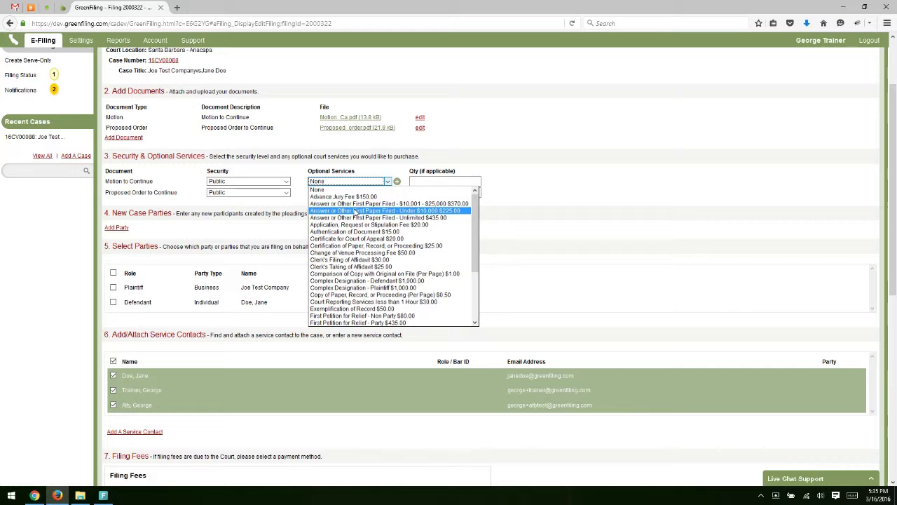
scroll(360, 238, down, 1)
scroll(360, 238, down, 3)
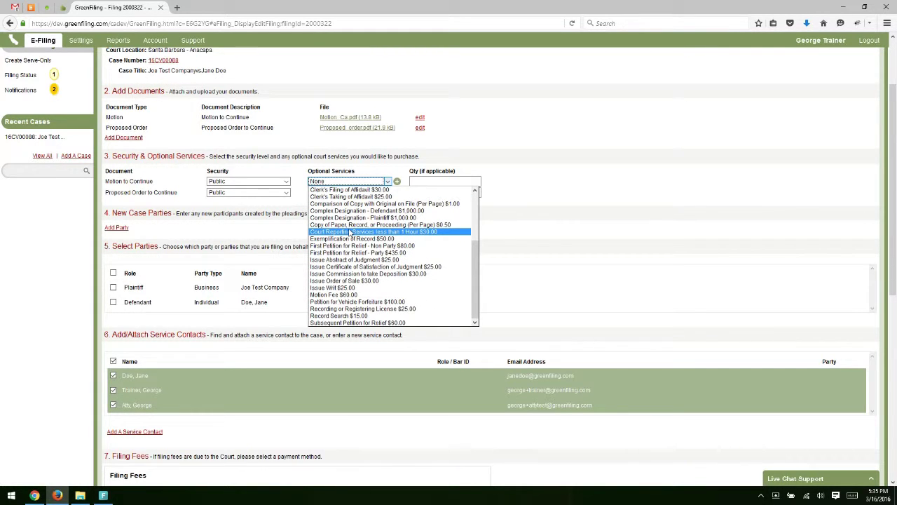
scroll(349, 233, up, 3)
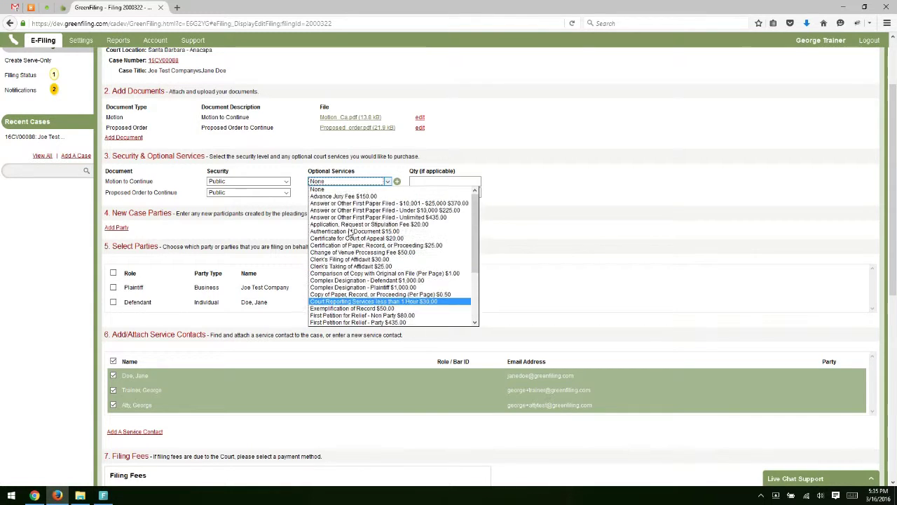
key(Escape)
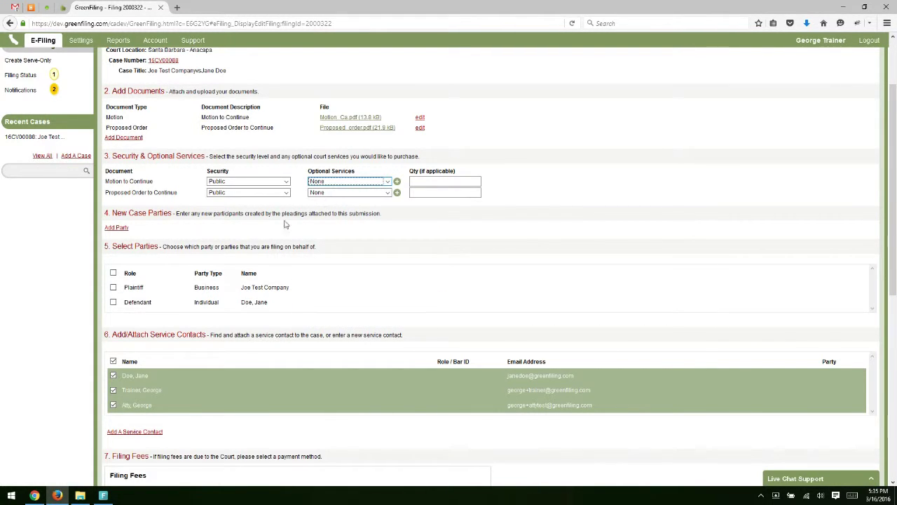
click(215, 223)
scroll(203, 218, down, 1)
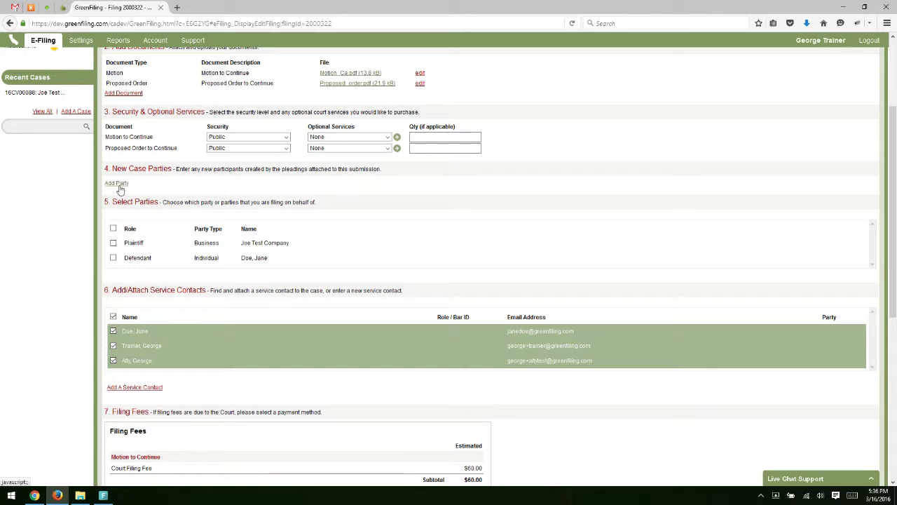
click(118, 184)
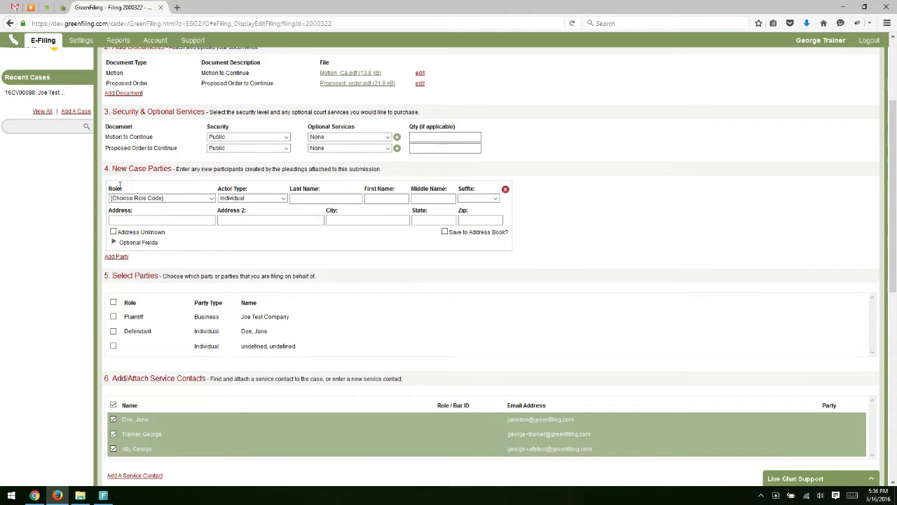
click(143, 199)
scroll(147, 280, down, 5)
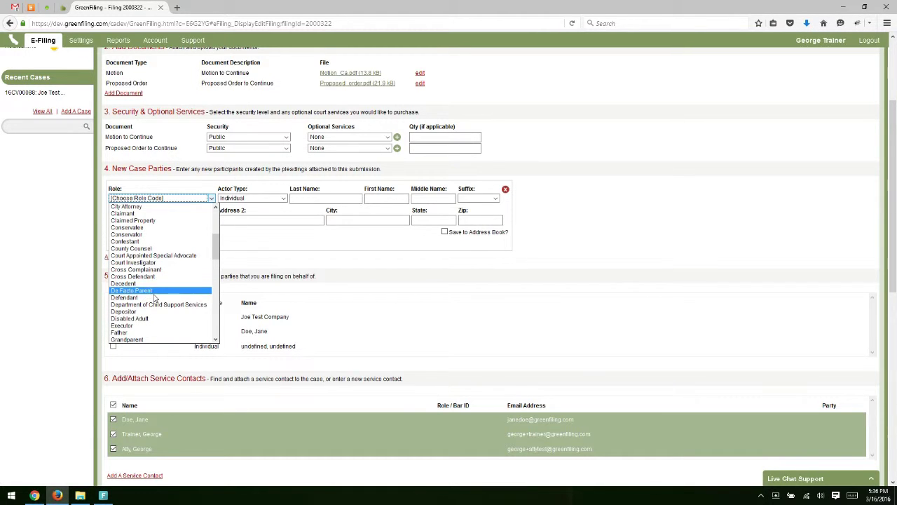
click(142, 297)
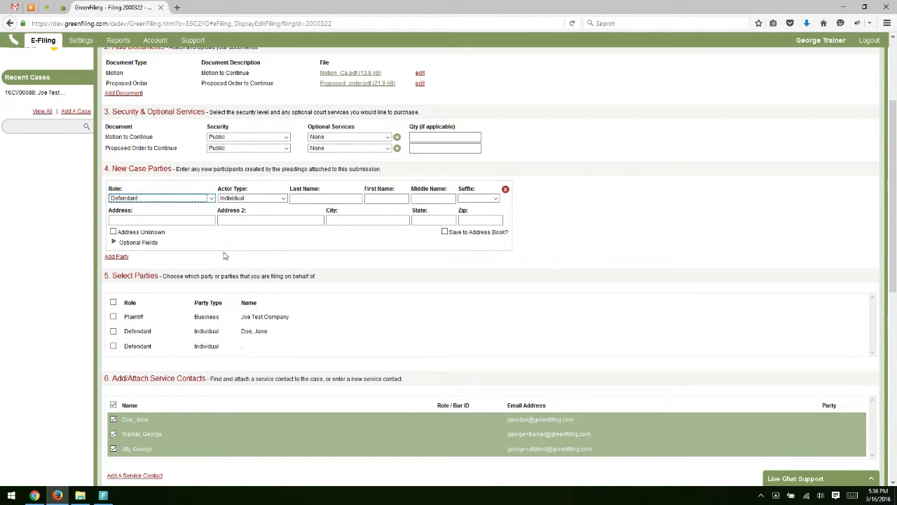
click(282, 268)
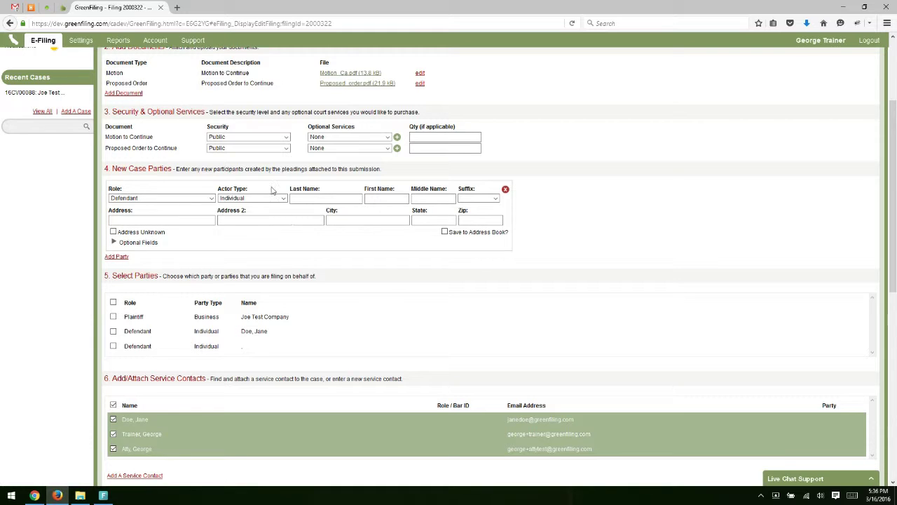
click(505, 190)
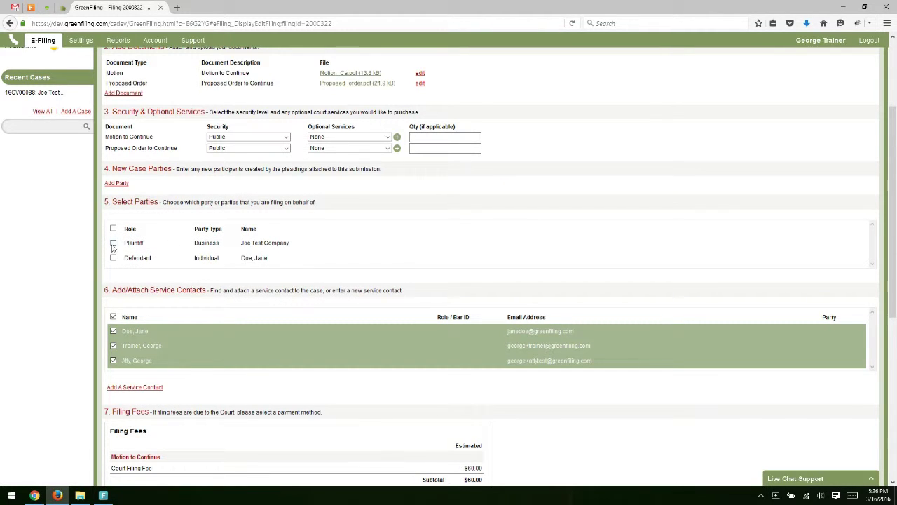
Step: Mark the plaintiff as the filing party, then review the three service contacts and $67.28 fees
click(113, 243)
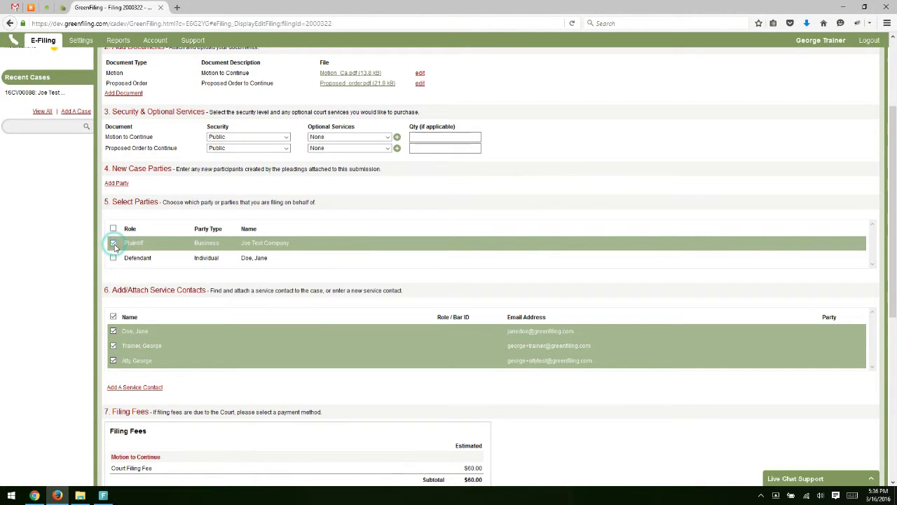
scroll(211, 287, down, 3)
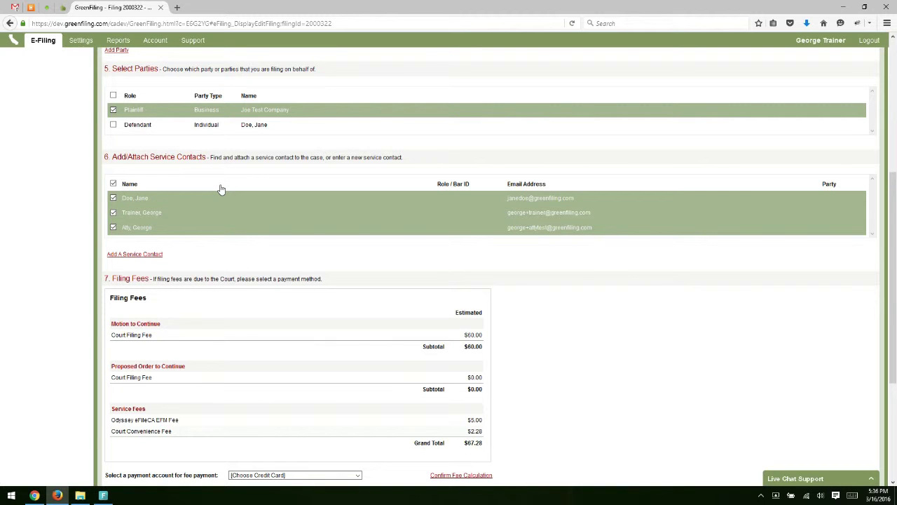
scroll(256, 218, down, 1)
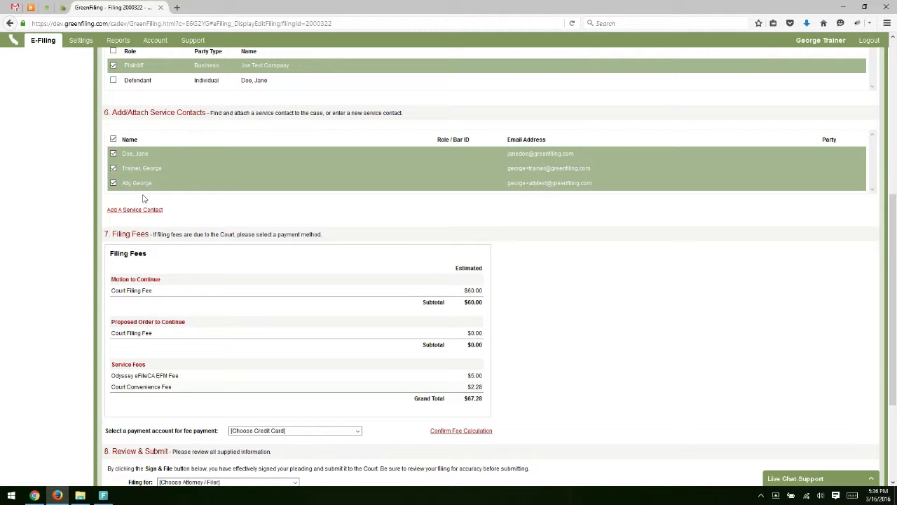
scroll(258, 234, up, 1)
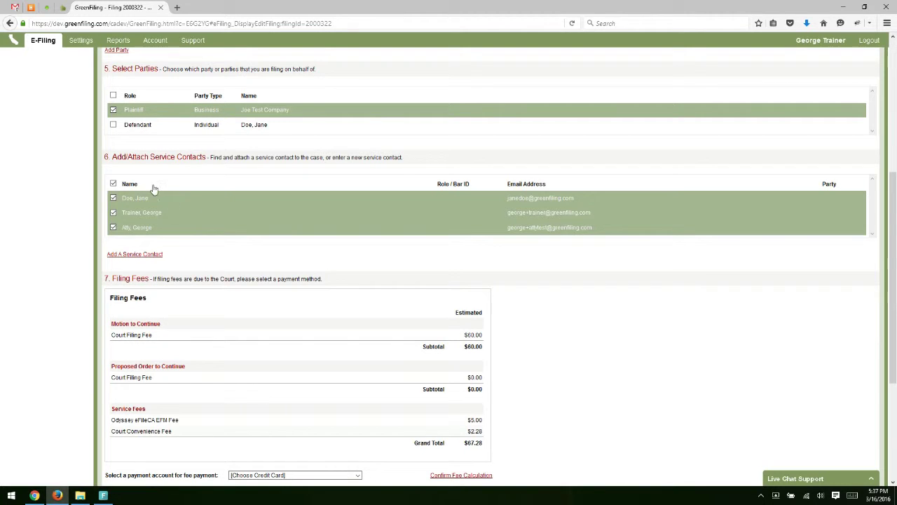
Step: Deselect and reselect the service contacts so all three end up selected
click(113, 184)
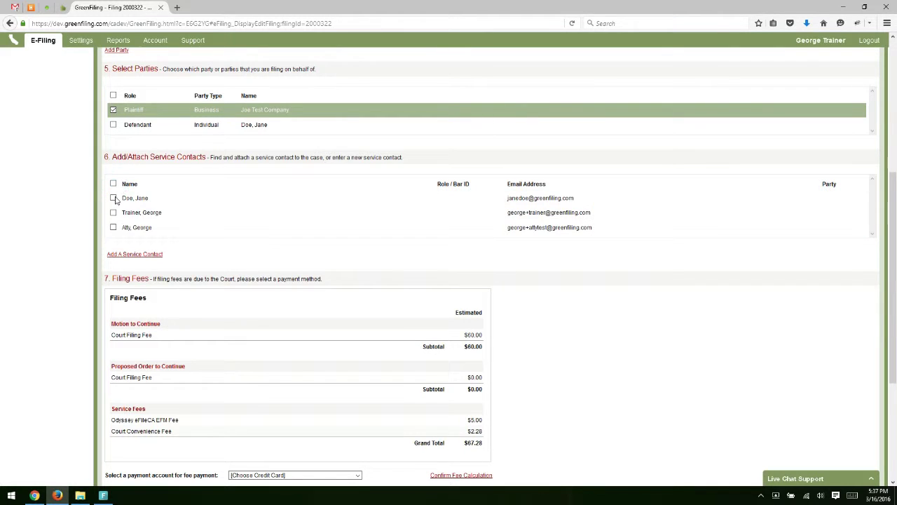
click(113, 198)
click(112, 212)
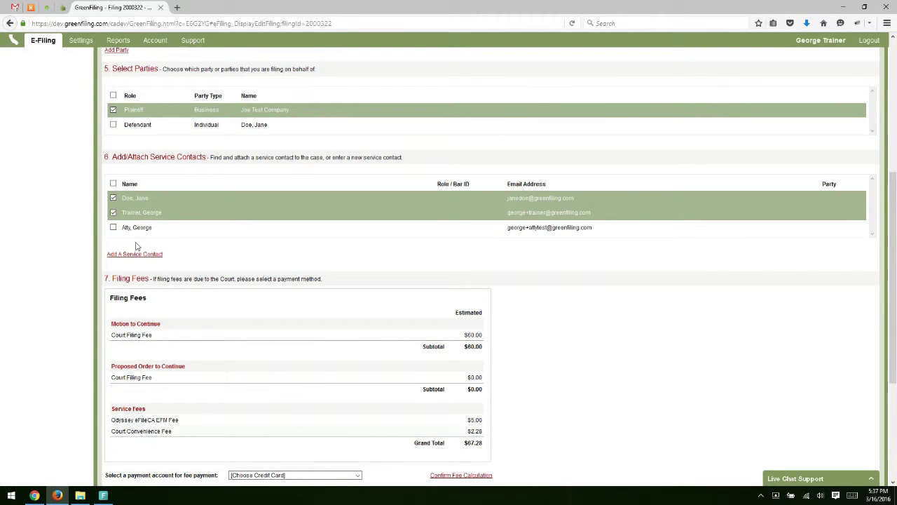
click(113, 183)
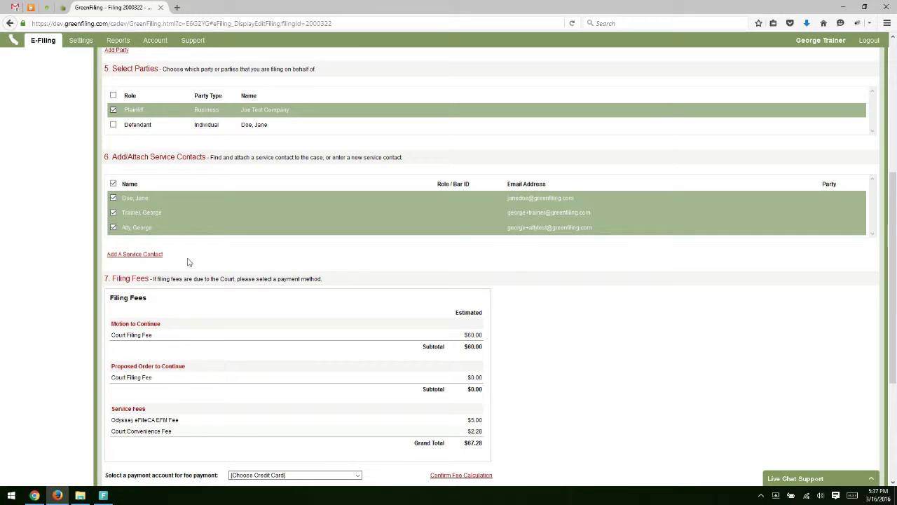
Step: Attach the firm's service contact to the case with Add A Service Contact
click(136, 256)
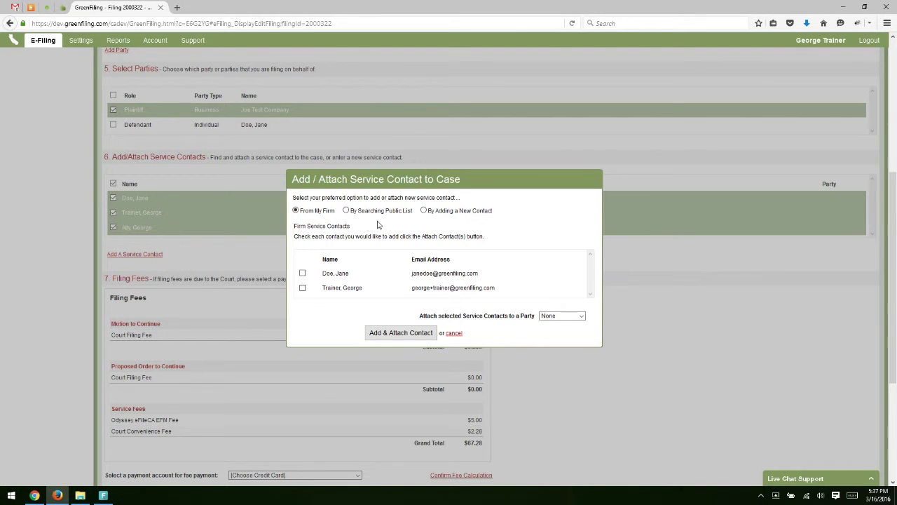
scroll(356, 230, down, 1)
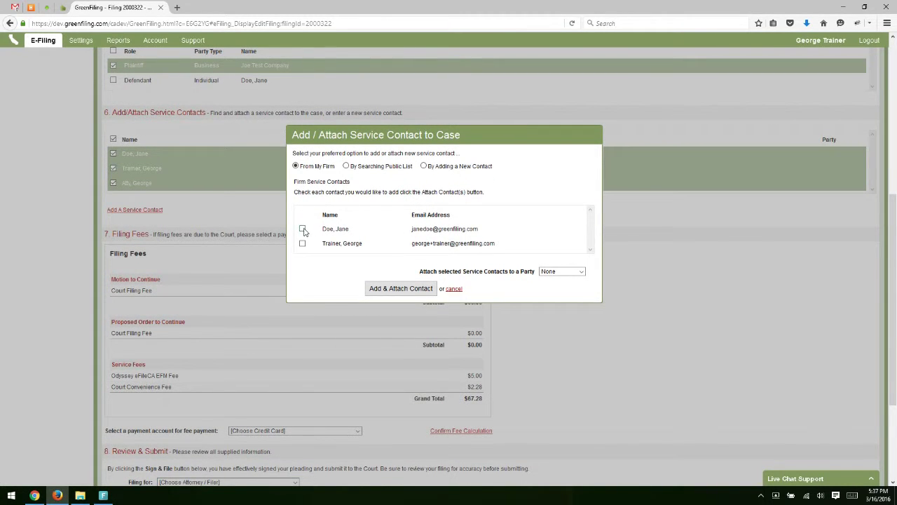
click(303, 229)
click(375, 290)
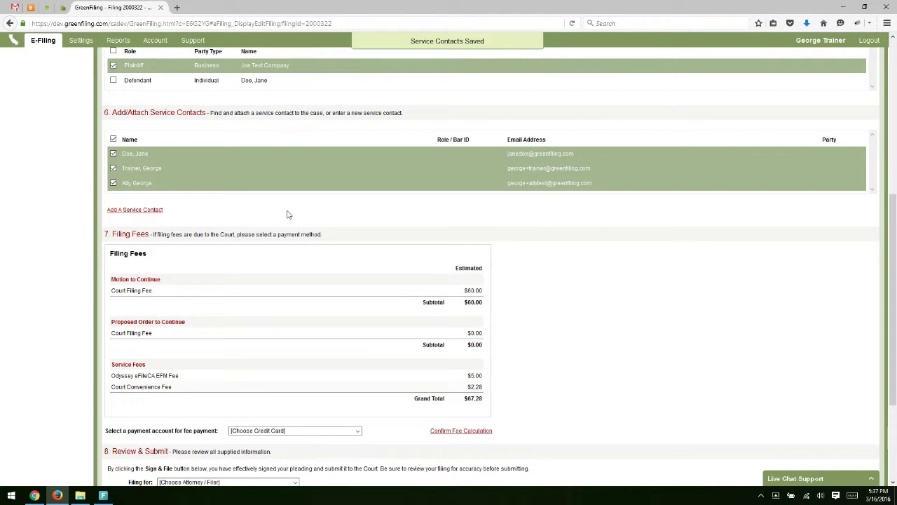
scroll(287, 214, down, 2)
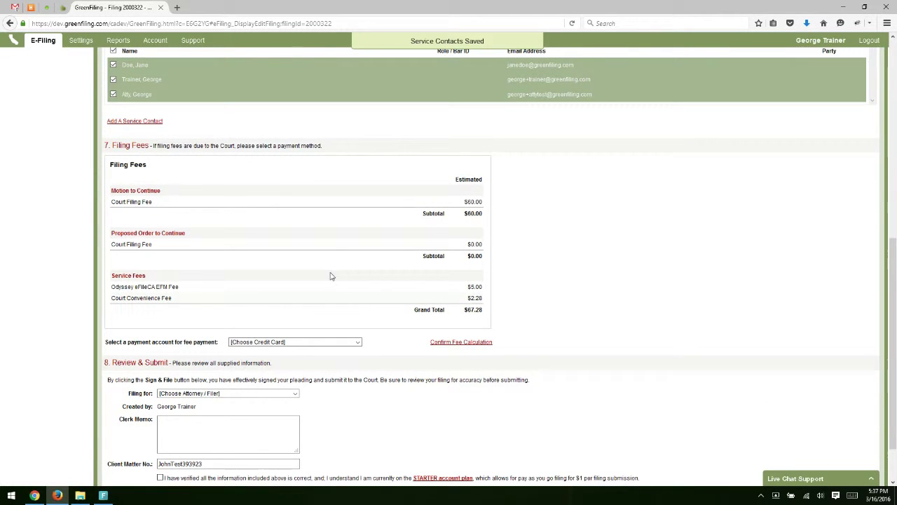
Step: Pay with the saved Mastercard and confirm the fee calculation at a $67.28 grand total
scroll(331, 256, down, 1)
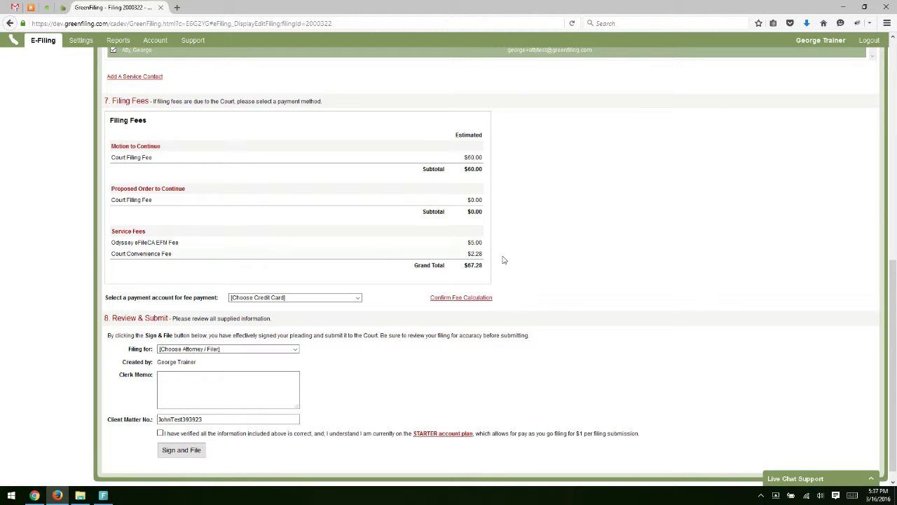
click(329, 297)
click(320, 313)
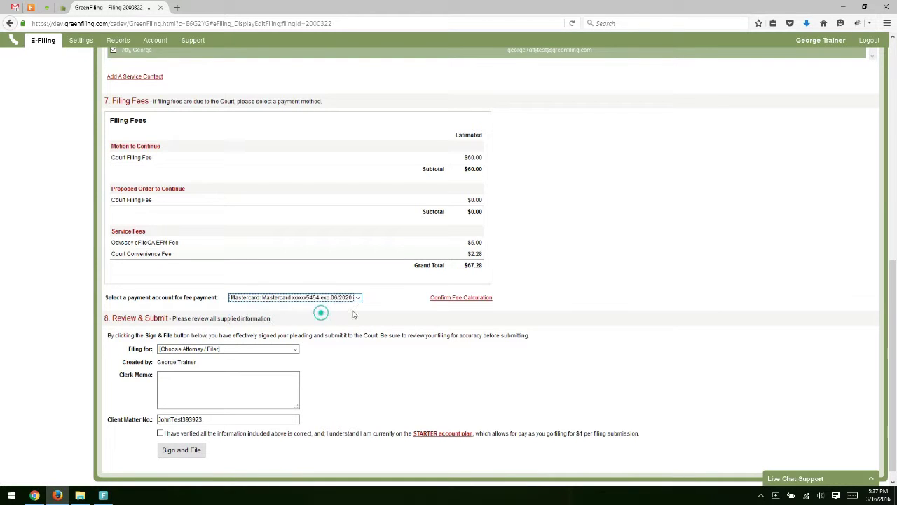
click(388, 297)
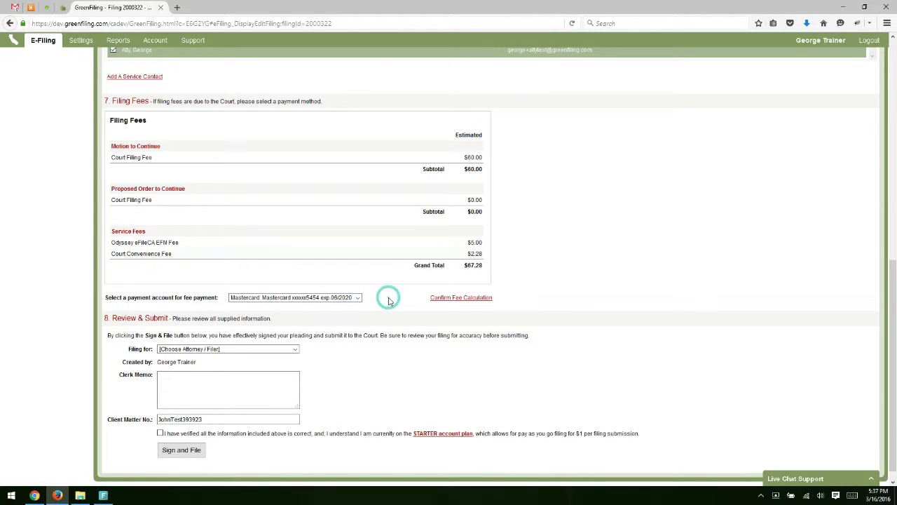
click(467, 300)
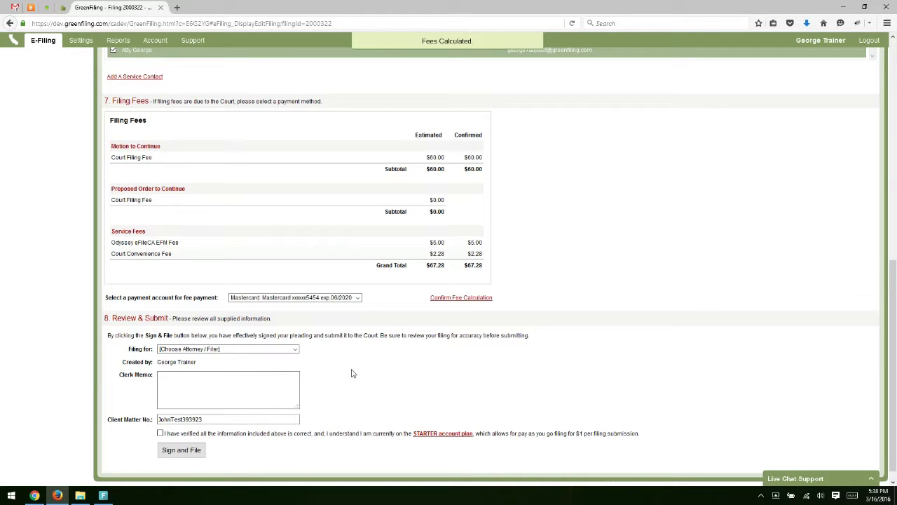
Step: Choose the filing attorney, confirm the verification statement, and sign and file filing 2000322
scroll(351, 368, down, 1)
click(262, 335)
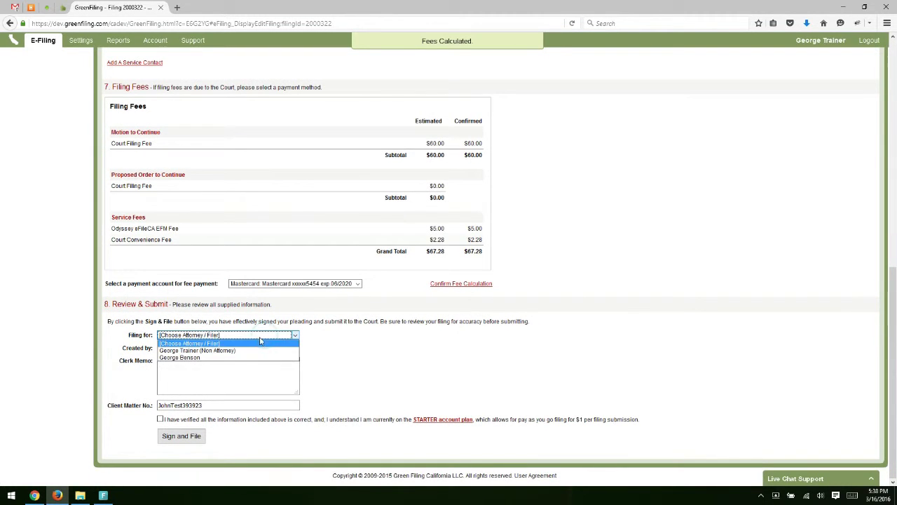
click(236, 358)
click(202, 376)
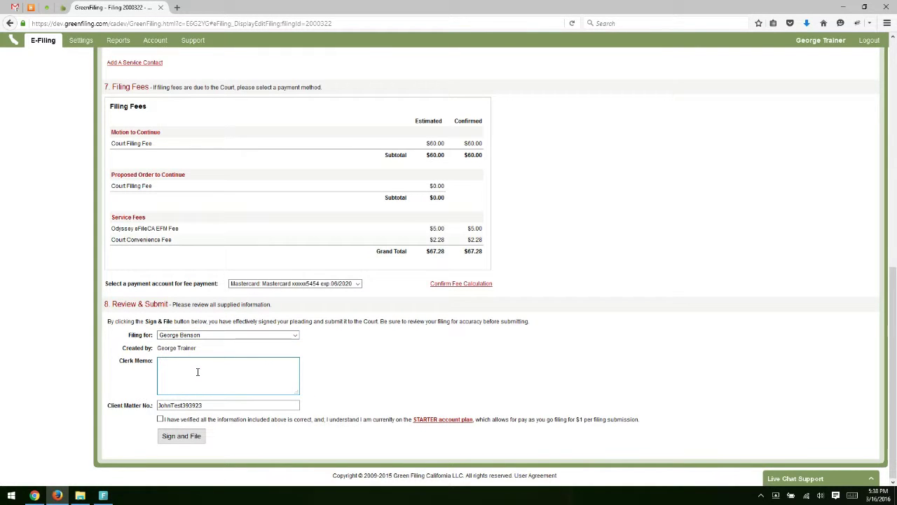
click(219, 406)
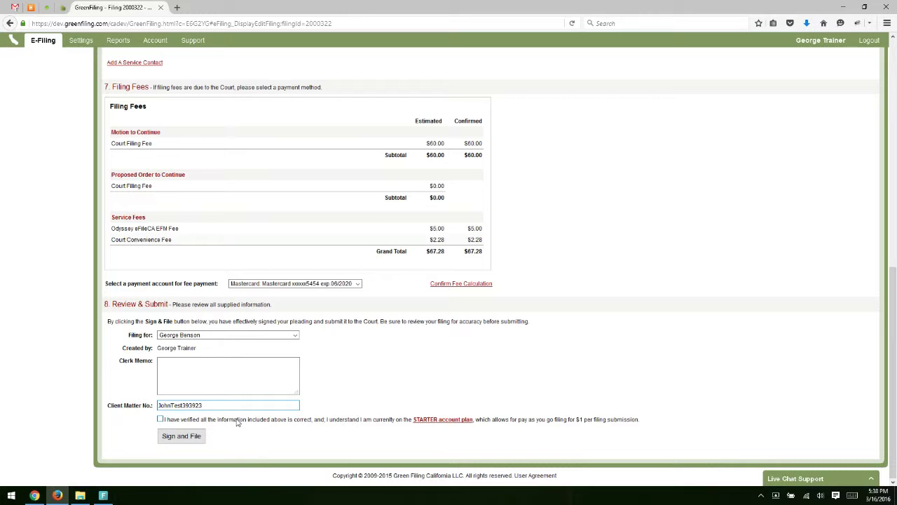
click(236, 420)
click(180, 438)
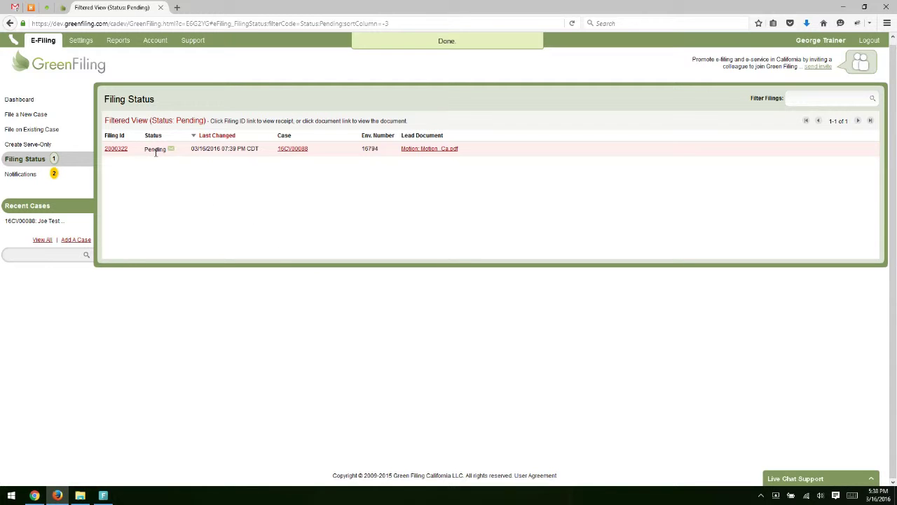
double_click(155, 150)
click(155, 173)
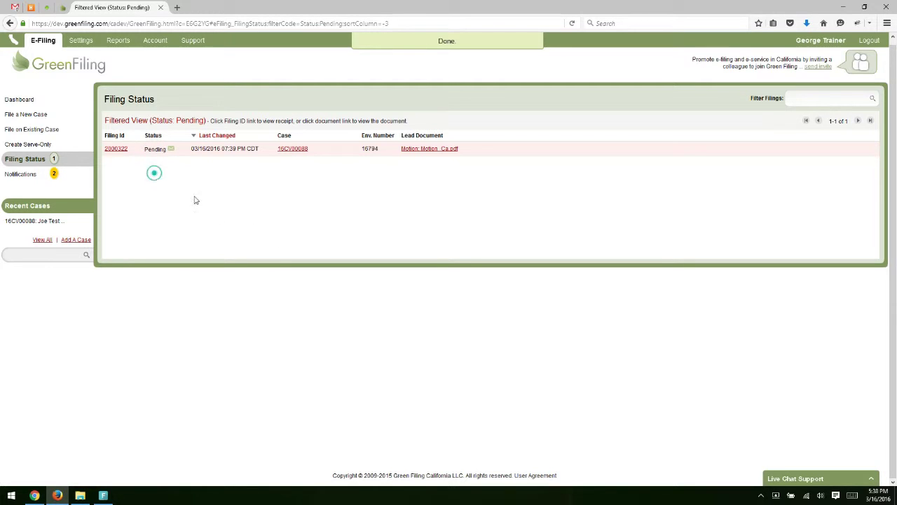
double_click(365, 149)
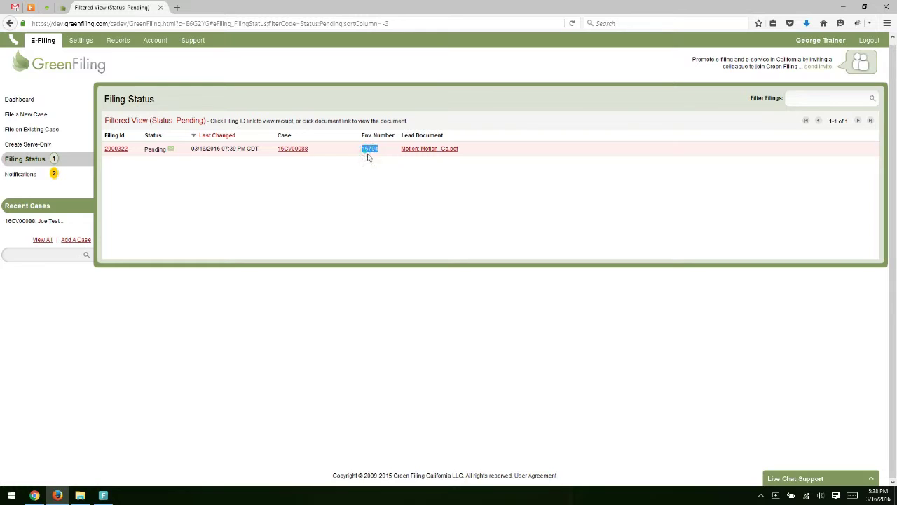
click(377, 213)
click(72, 137)
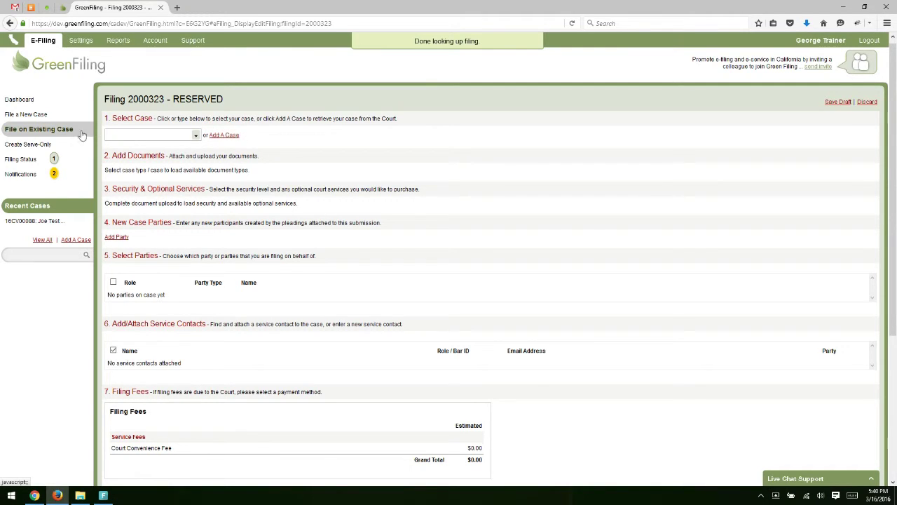
click(226, 135)
click(444, 249)
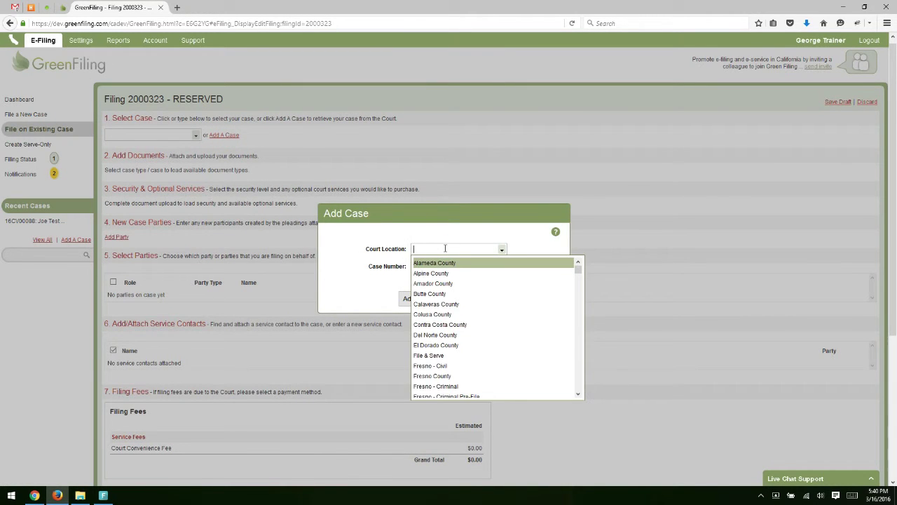
text(Snta)
key(BackSpace)
key(BackSpace)
text(anta)
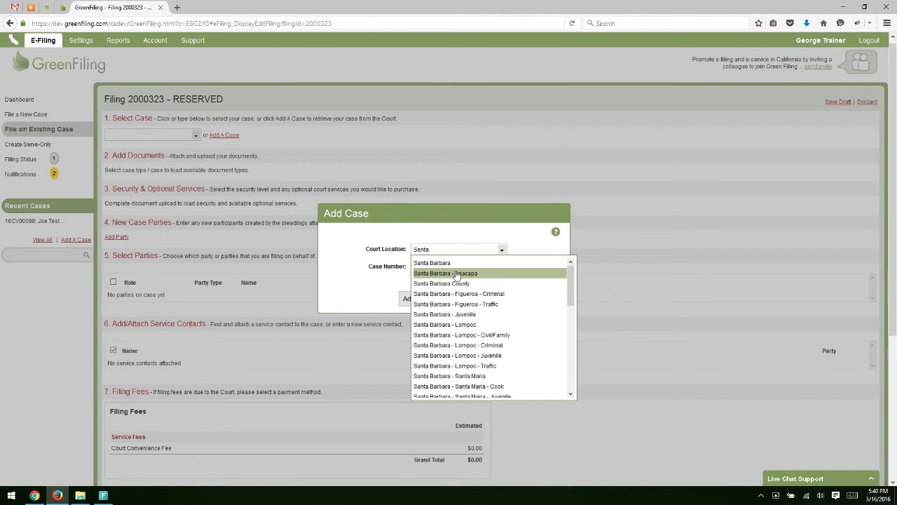
click(457, 274)
click(442, 269)
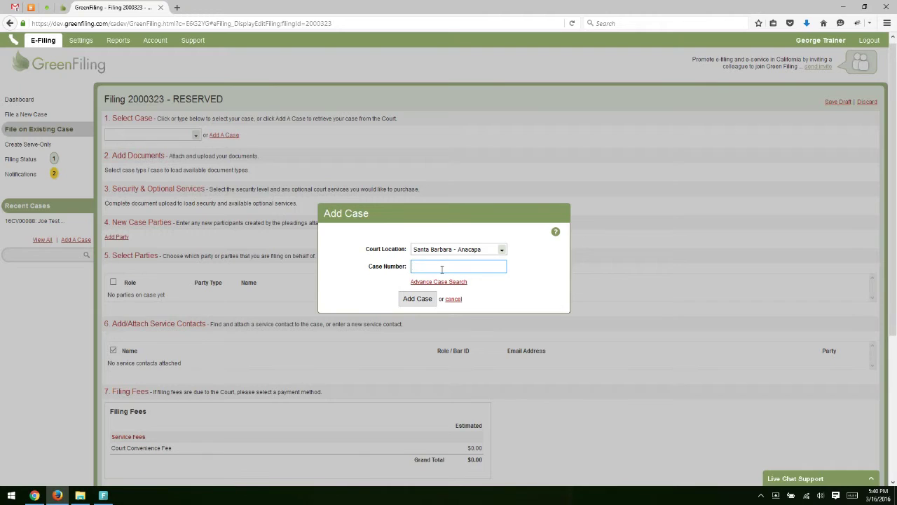
click(417, 299)
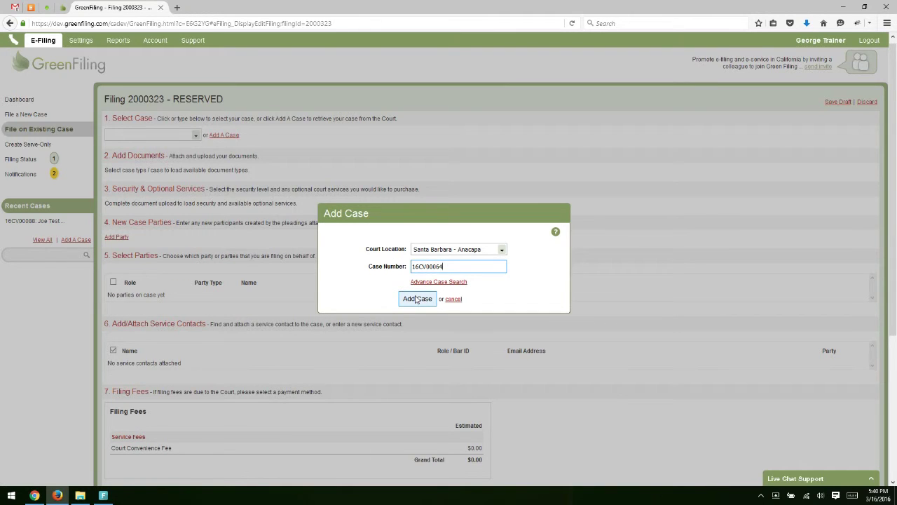
click(417, 299)
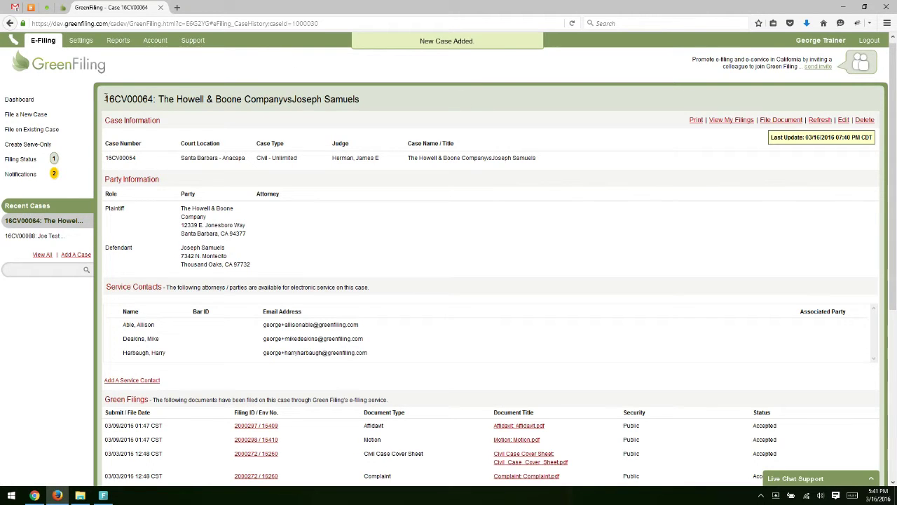
drag(105, 99, 337, 190)
click(347, 199)
scroll(350, 348, down, 1)
scroll(347, 343, up, 2)
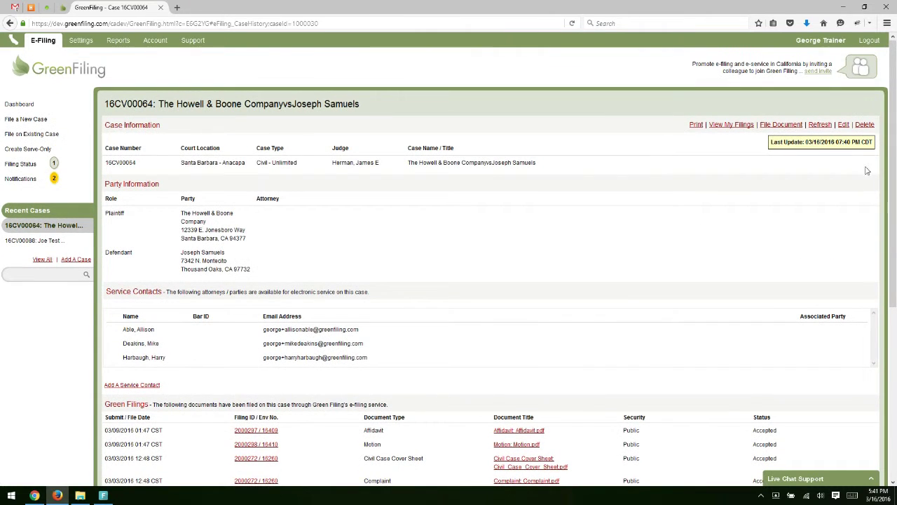
click(780, 124)
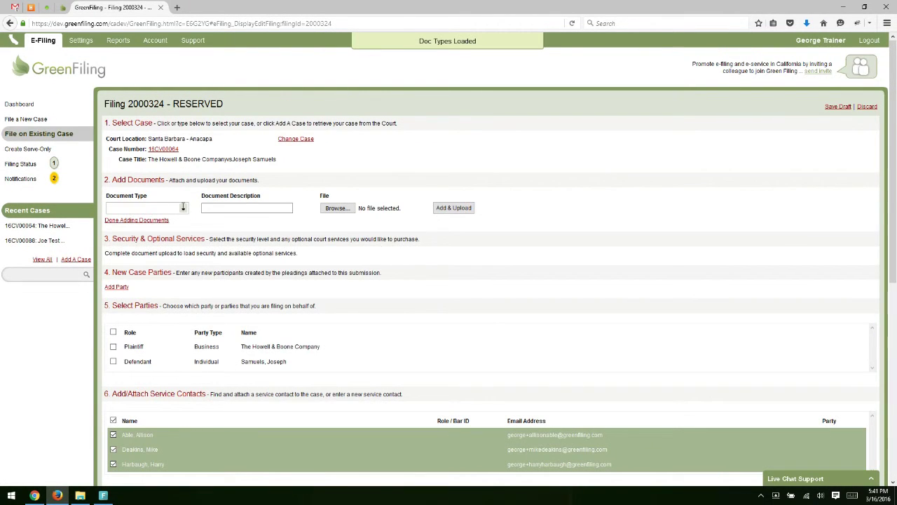
Step: Add a Motion (No Fee) document and upload Motion.pdf for it
click(183, 207)
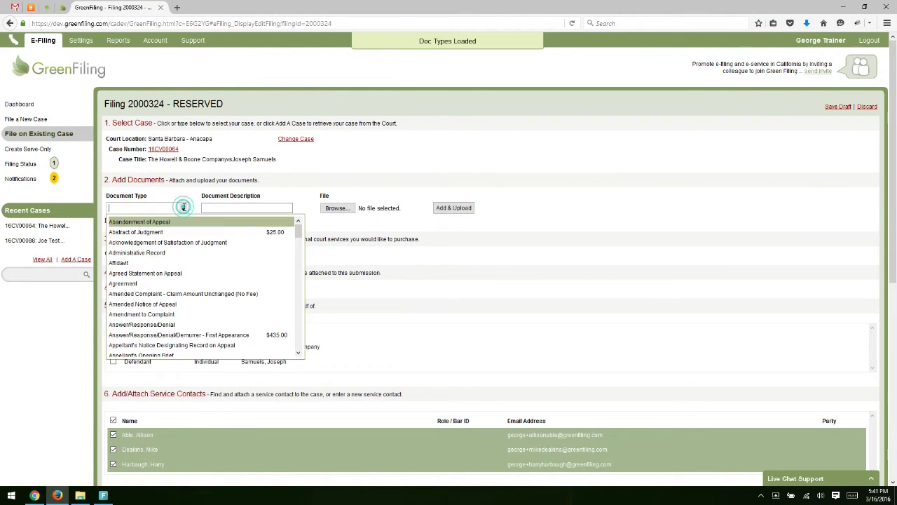
text(Motion)
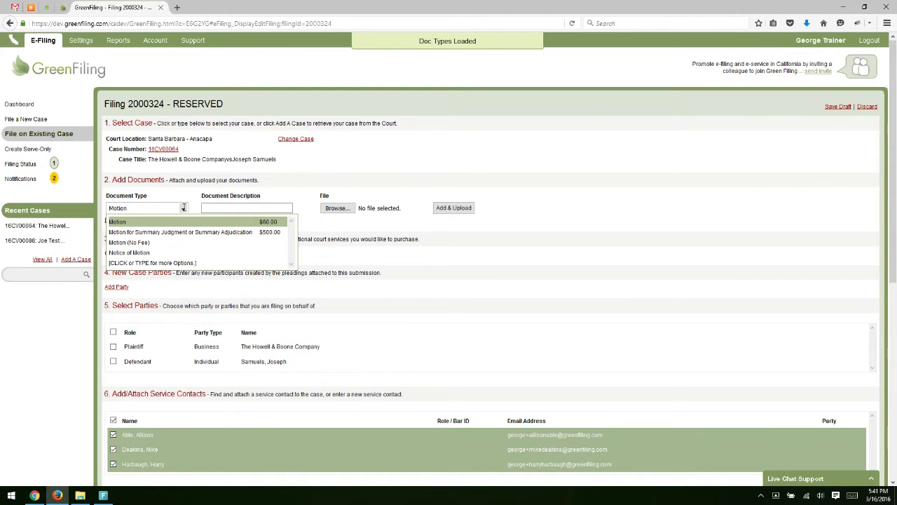
click(151, 243)
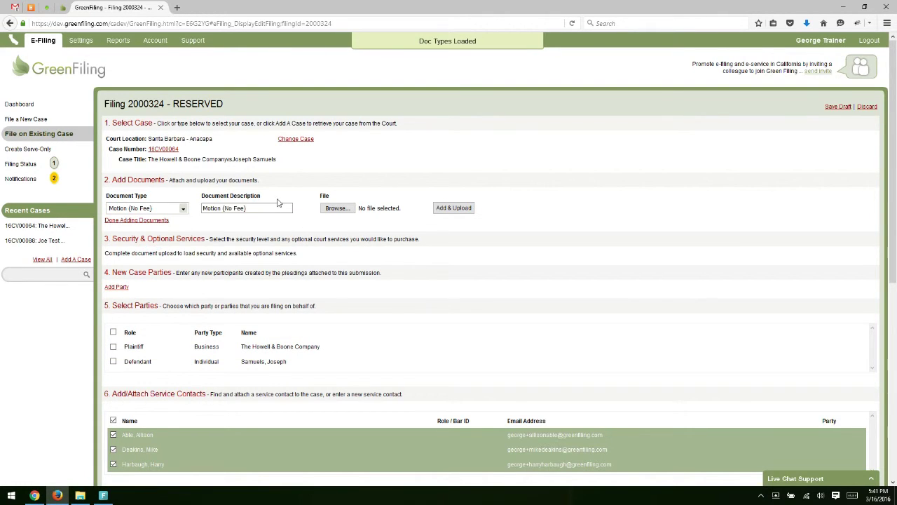
click(339, 214)
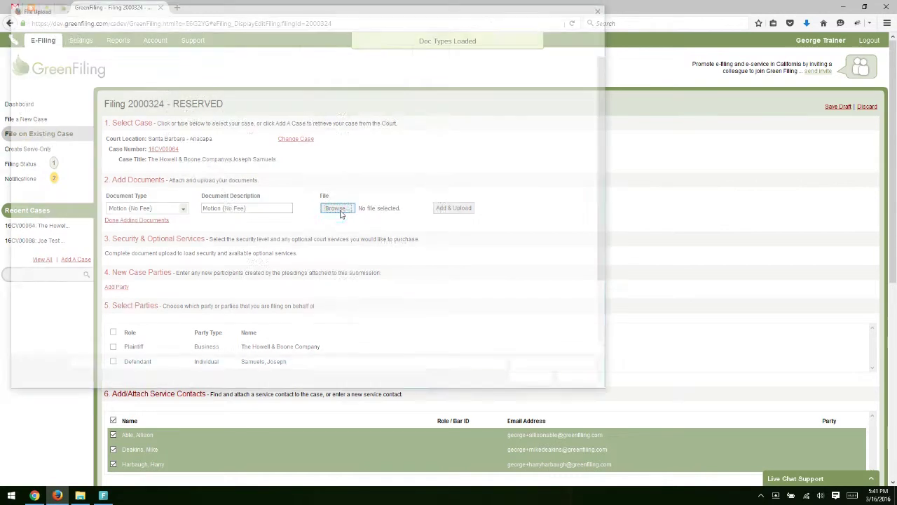
scroll(218, 221, down, 2)
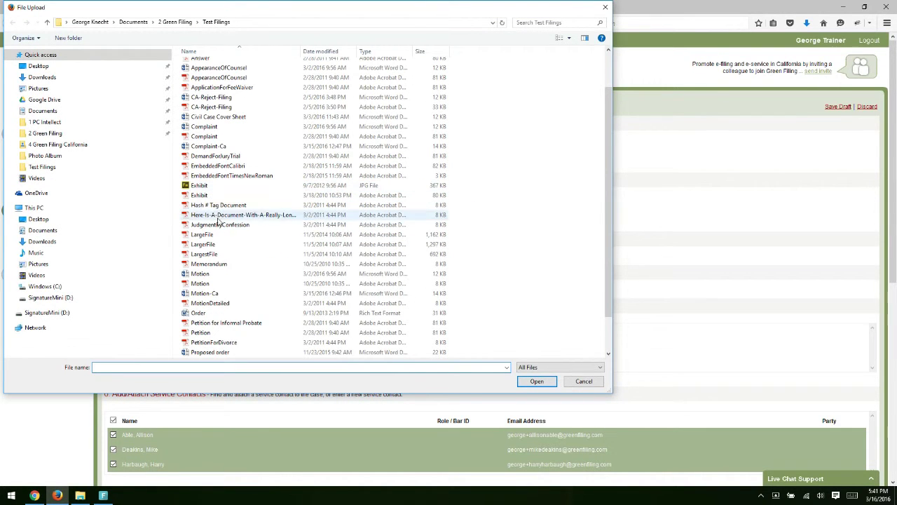
double_click(205, 284)
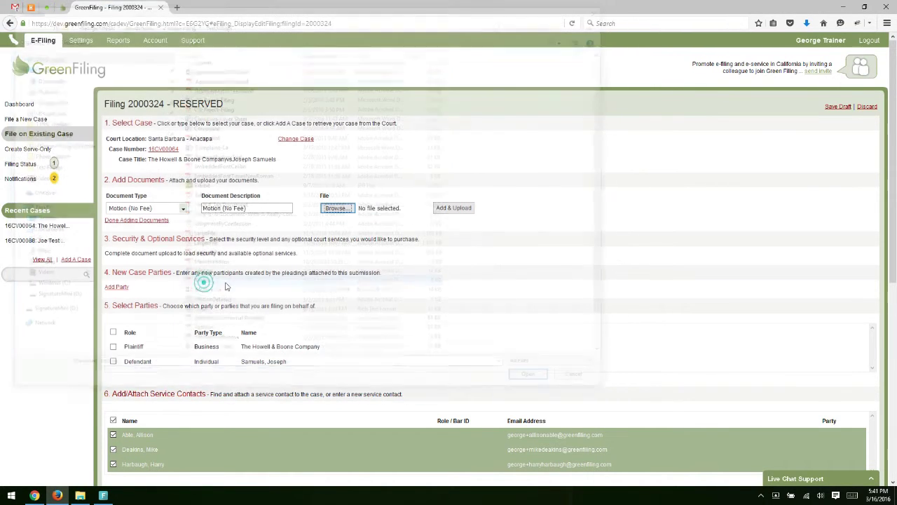
click(462, 207)
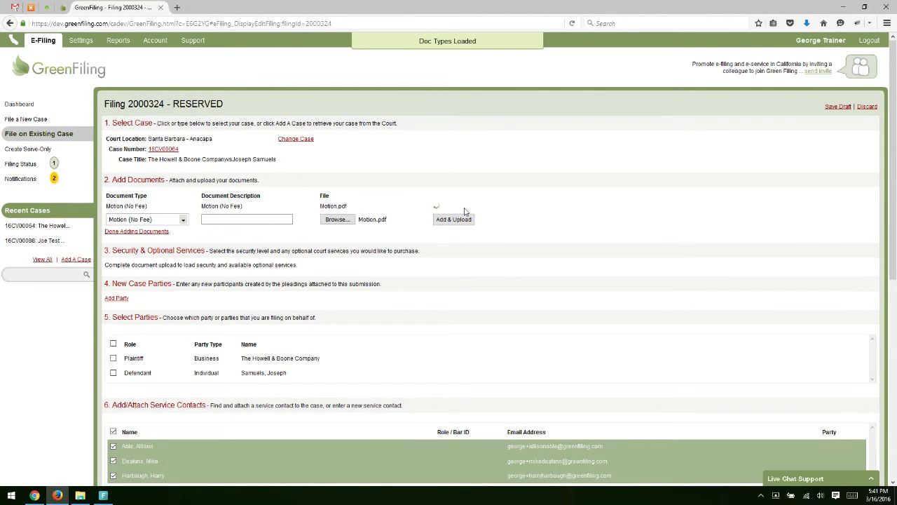
Step: Set the motion's security to Public and file on behalf of the Plaintiff
click(280, 273)
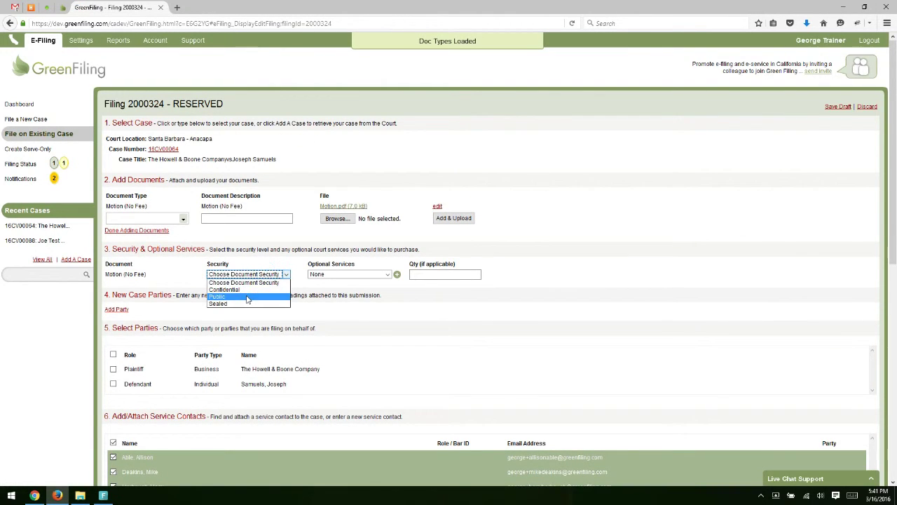
click(247, 297)
scroll(212, 195, down, 4)
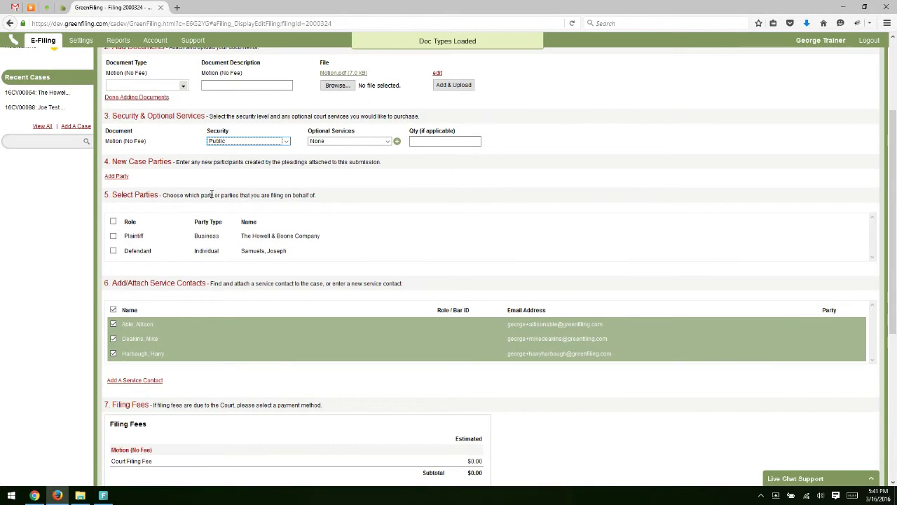
click(113, 236)
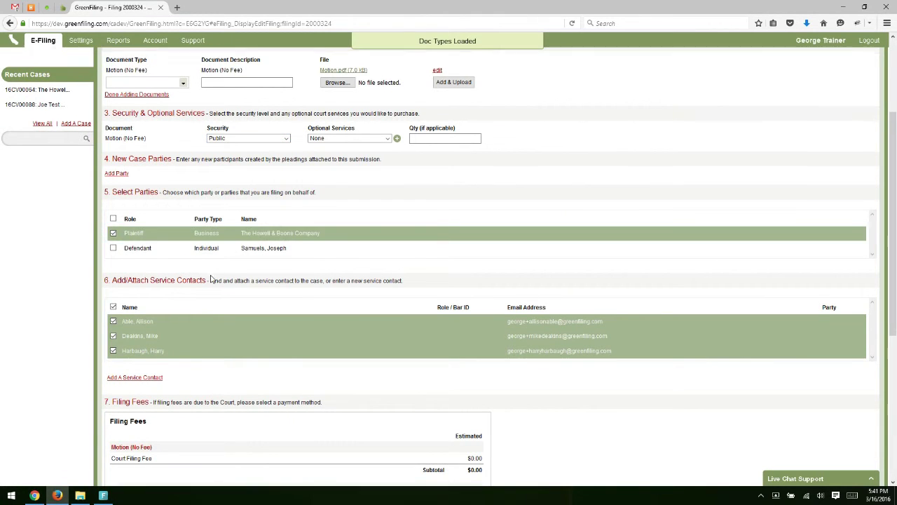
Step: Select the Mastercard as the payment account for the filing fees
scroll(210, 279, down, 3)
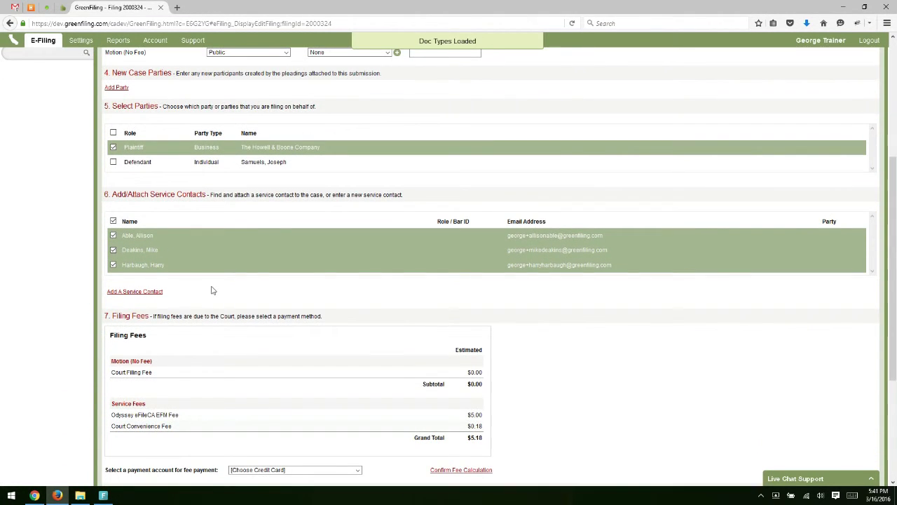
scroll(220, 284, down, 4)
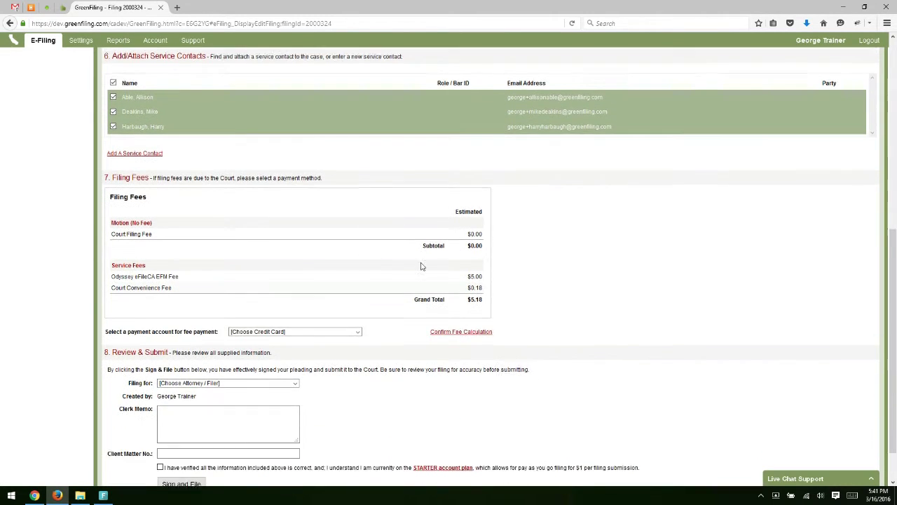
scroll(421, 267, down, 2)
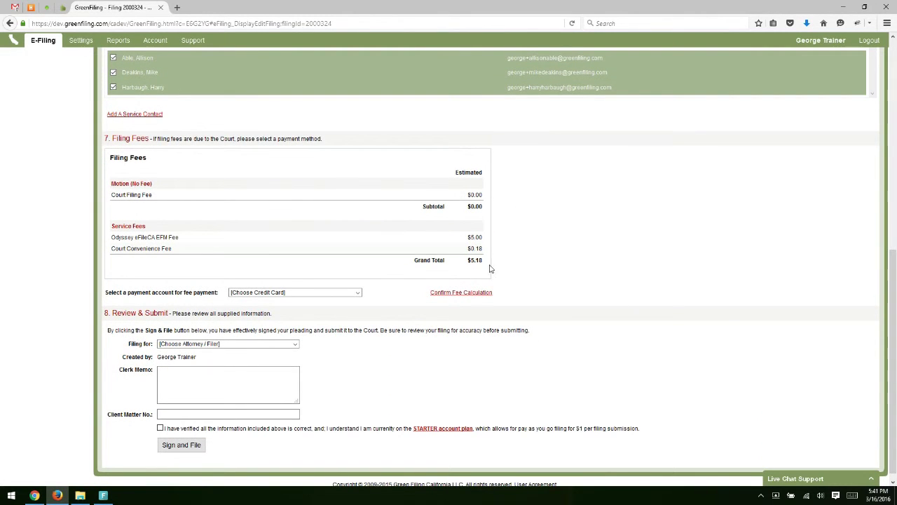
click(300, 292)
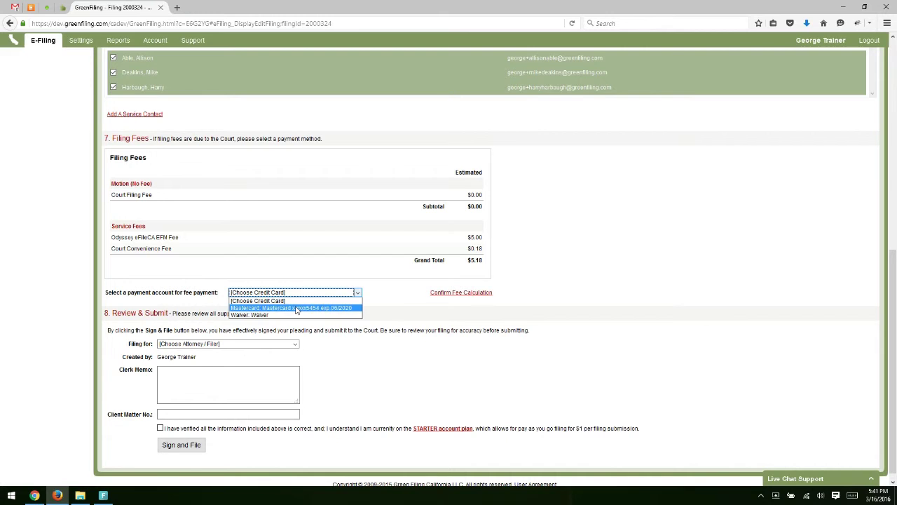
click(296, 308)
click(211, 344)
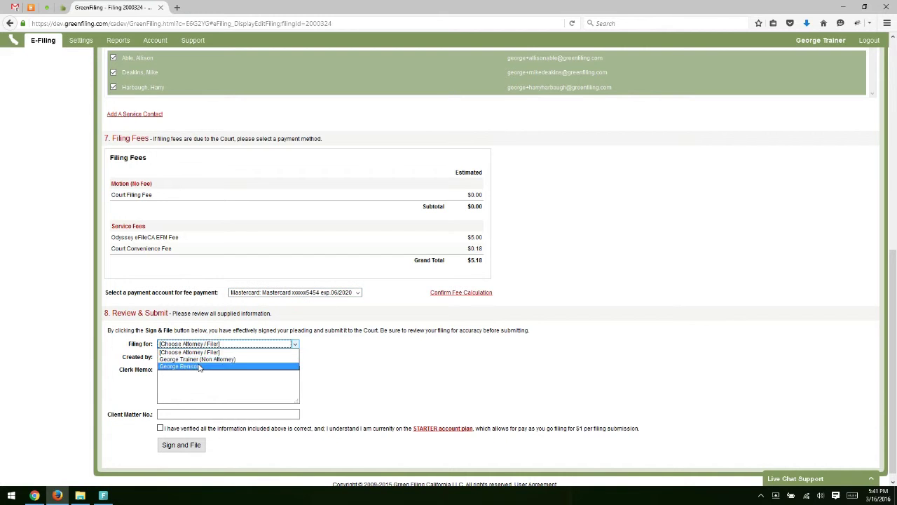
click(199, 367)
click(184, 415)
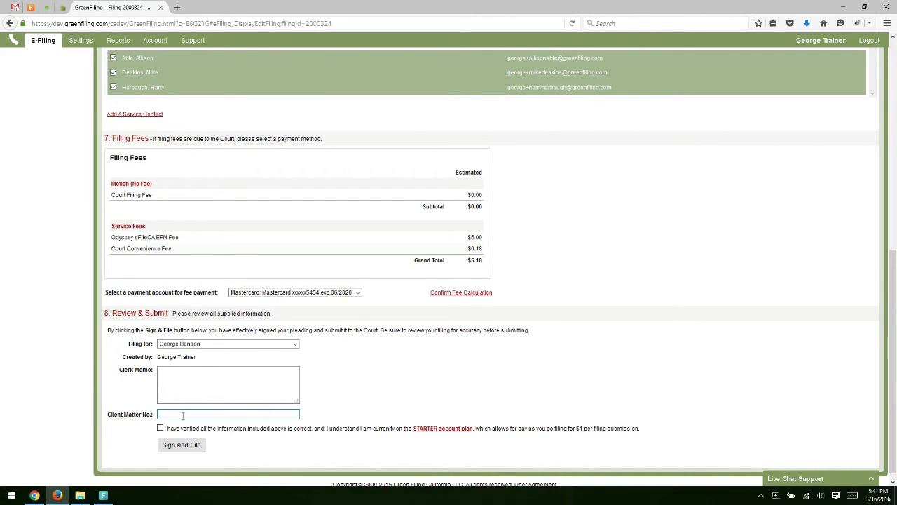
click(160, 428)
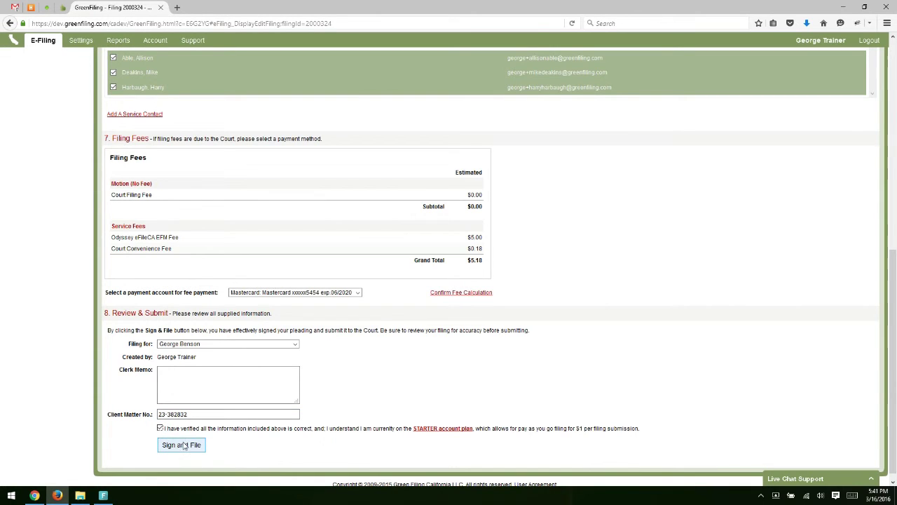
Step: Sign and file filing 2000324, charging its $5.18 fees to the Mastercard
click(182, 445)
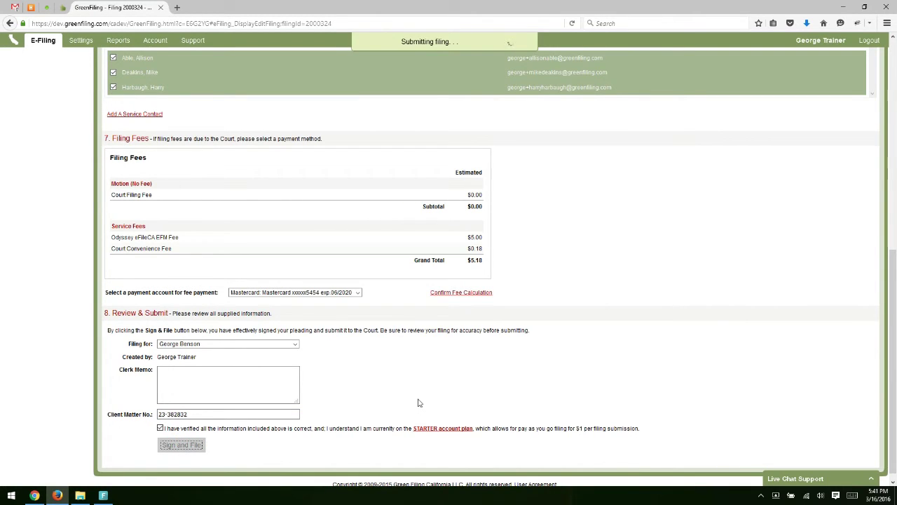